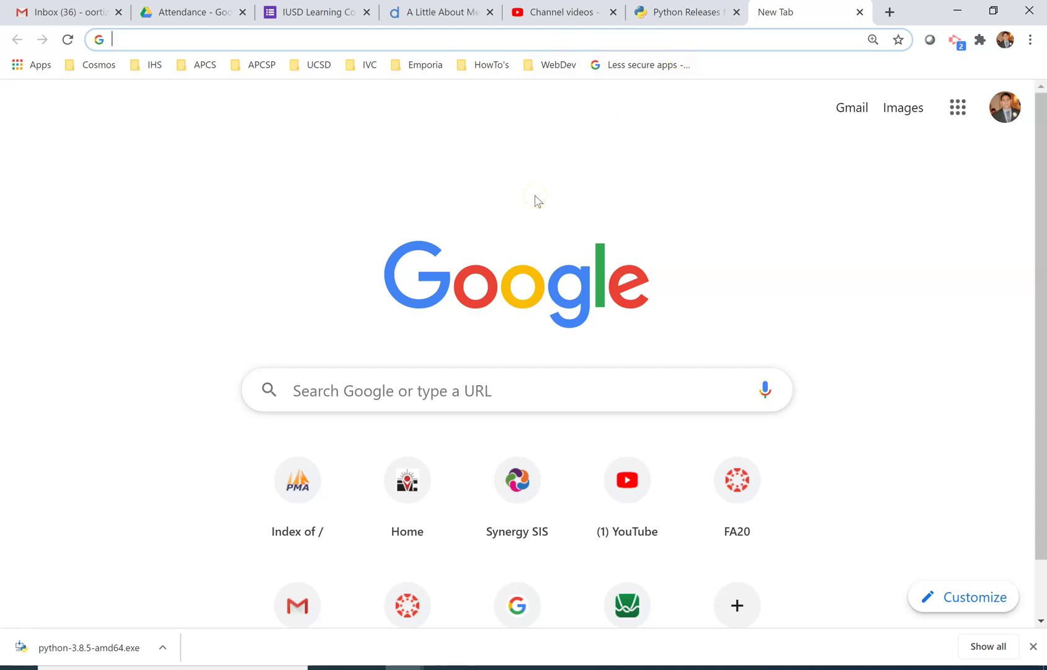
# - Open the python.org website
pyautogui.click(580, 135)
pyautogui.write('python.or')
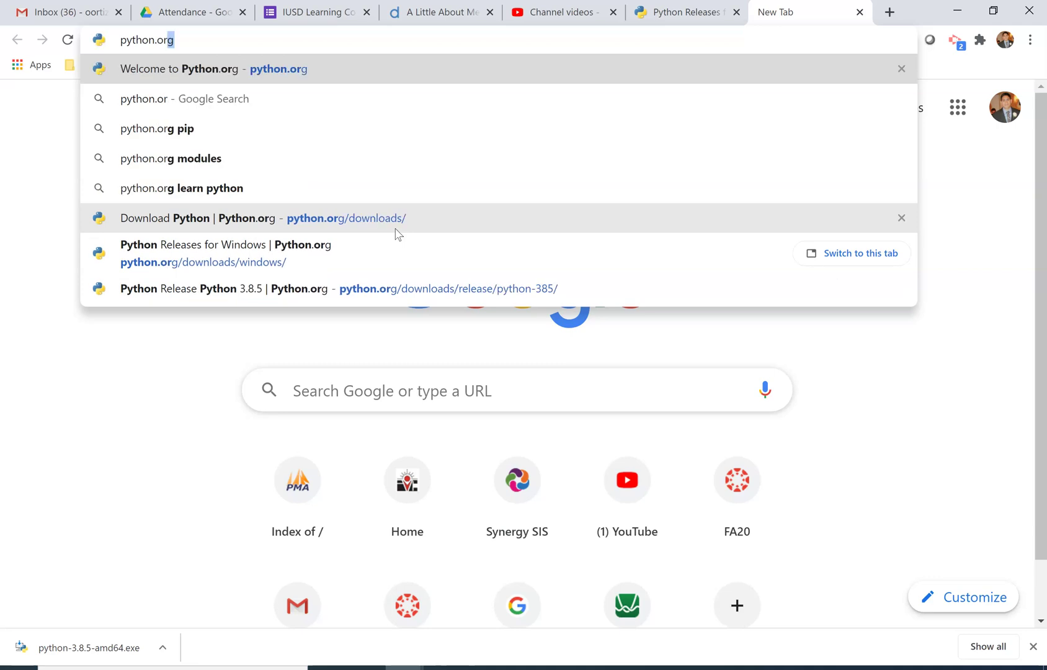
pyautogui.write('g')
pyautogui.press('Return')
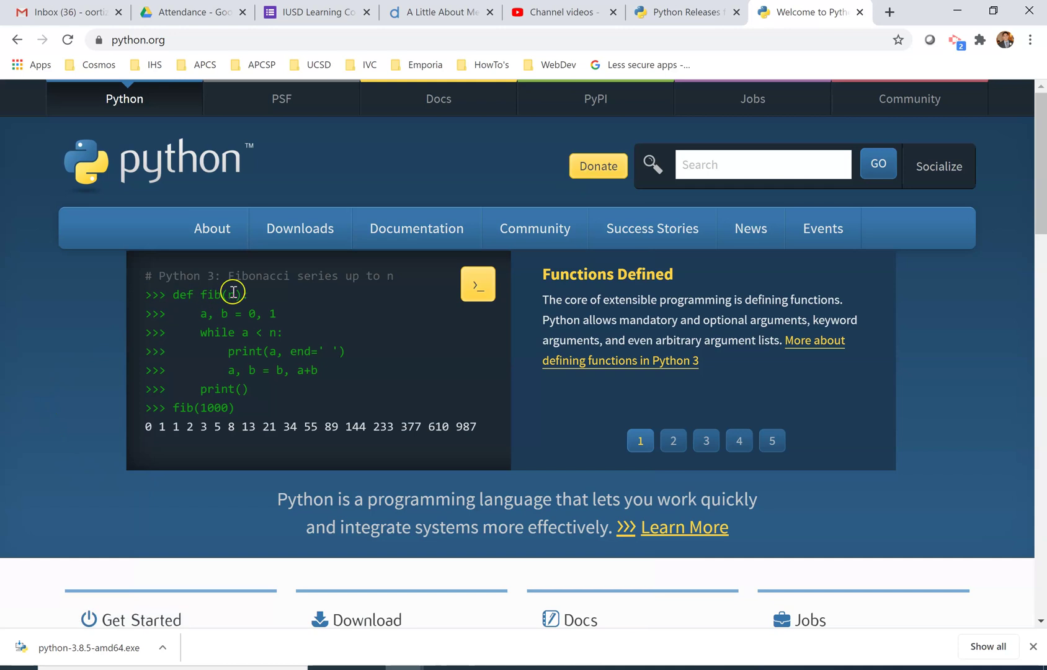
# - Look through the Python home page sections, including downloads, docs, news, success stories and uses of Python
pyautogui.scroll(-3, 199, 358)
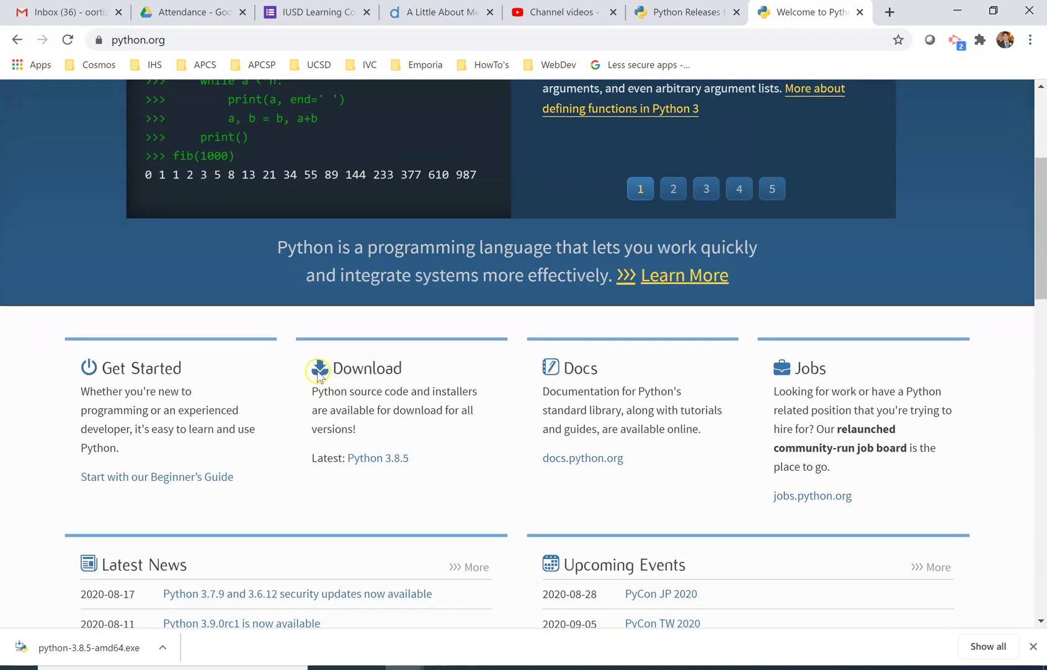
pyautogui.scroll(-3, 297, 424)
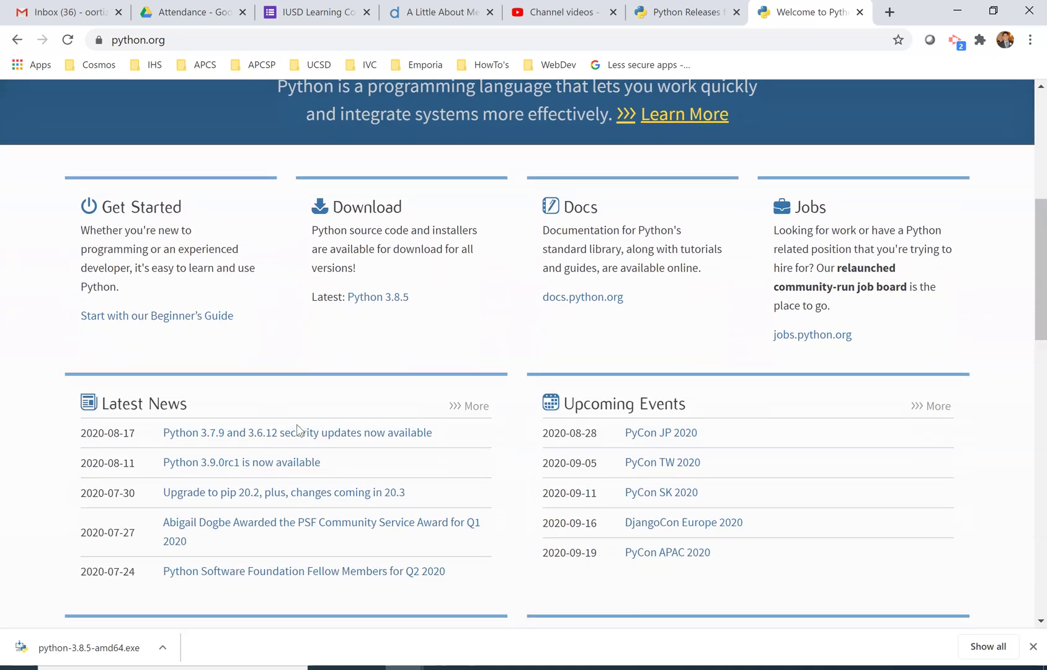
pyautogui.scroll(-5, 297, 428)
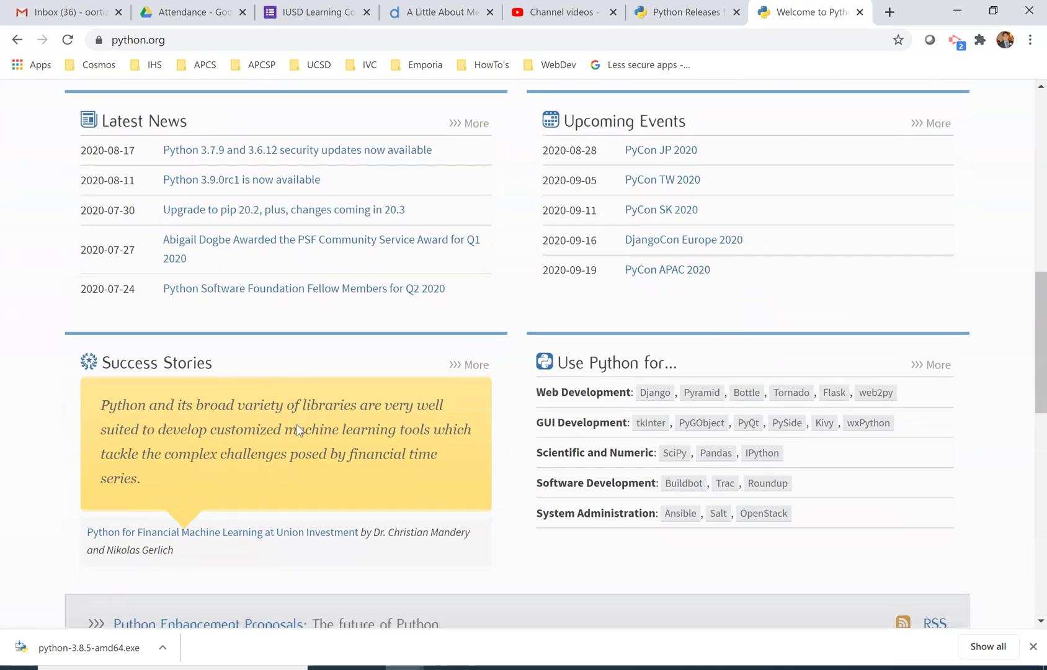
pyautogui.scroll(-4, 298, 428)
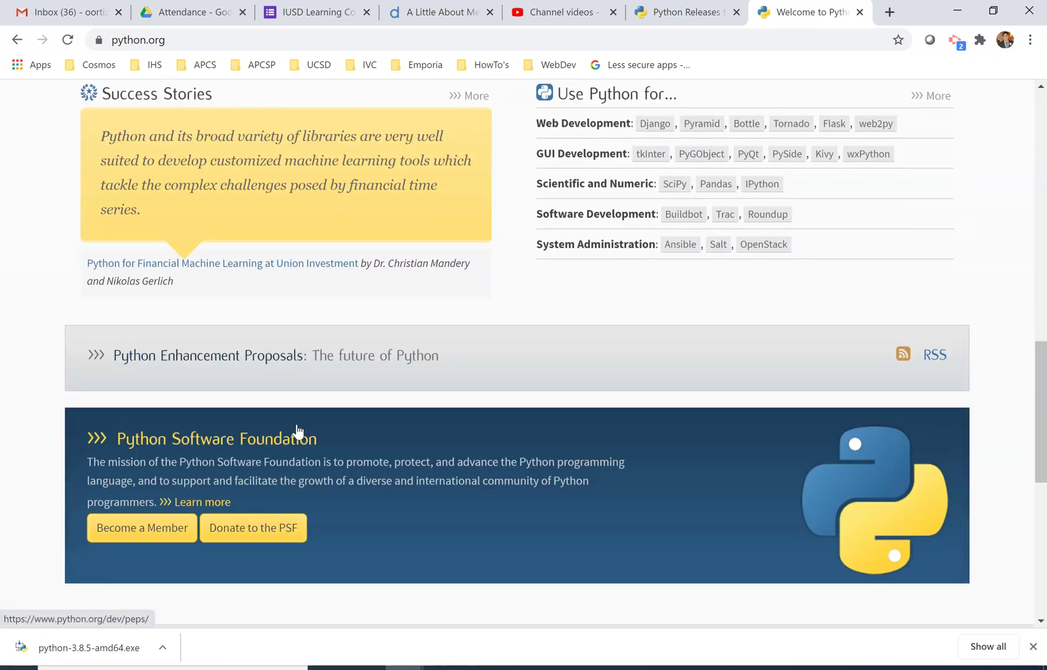
pyautogui.scroll(-3, 297, 429)
pyautogui.scroll(12, 297, 429)
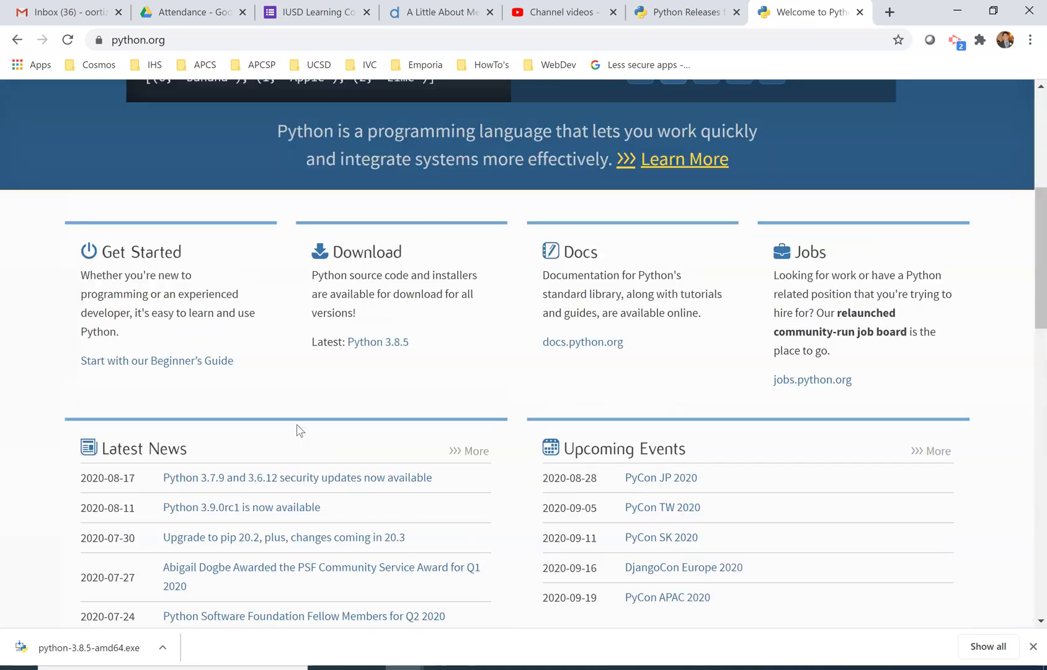
pyautogui.scroll(6, 298, 428)
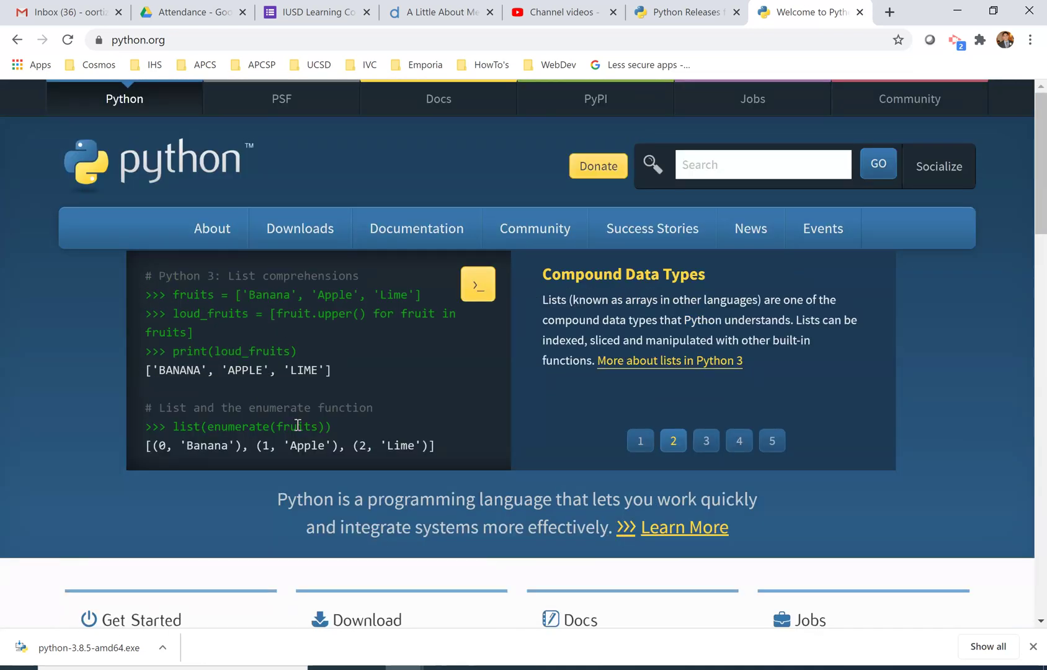
# - Open the Python releases for Windows and review the installers offered for the stable 3.7.9 release
pyautogui.moveTo(468, 241)
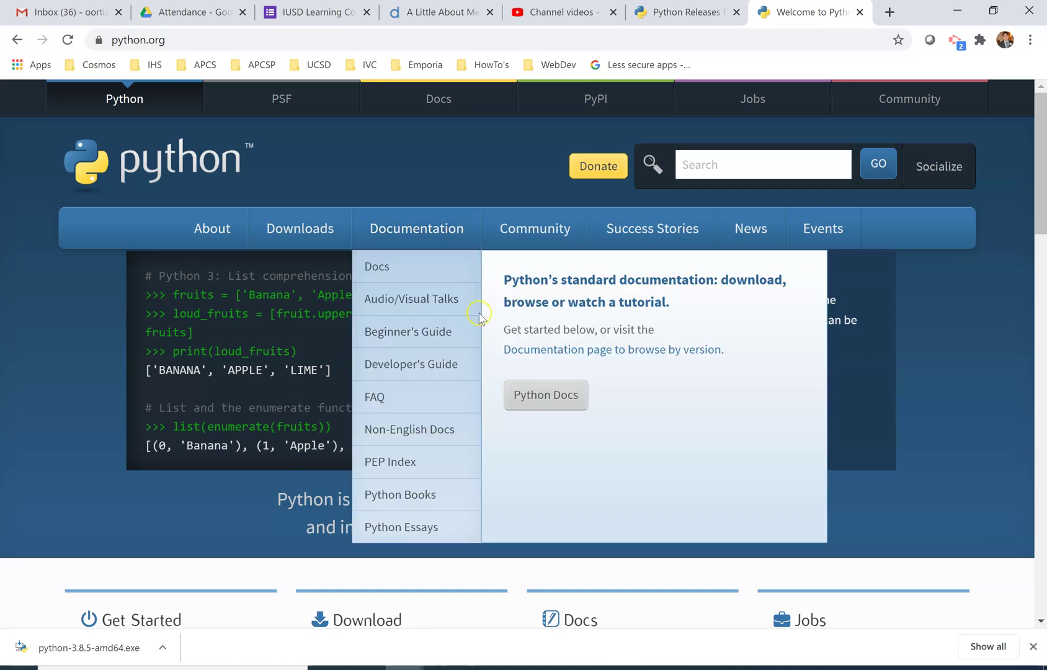
pyautogui.moveTo(310, 234)
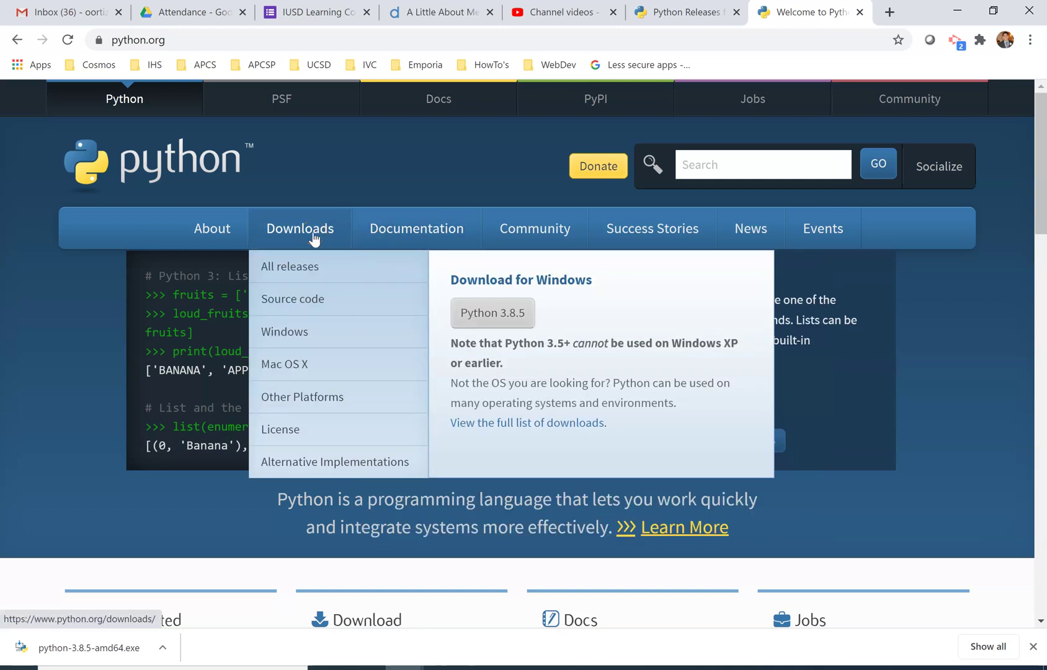
pyautogui.click(305, 327)
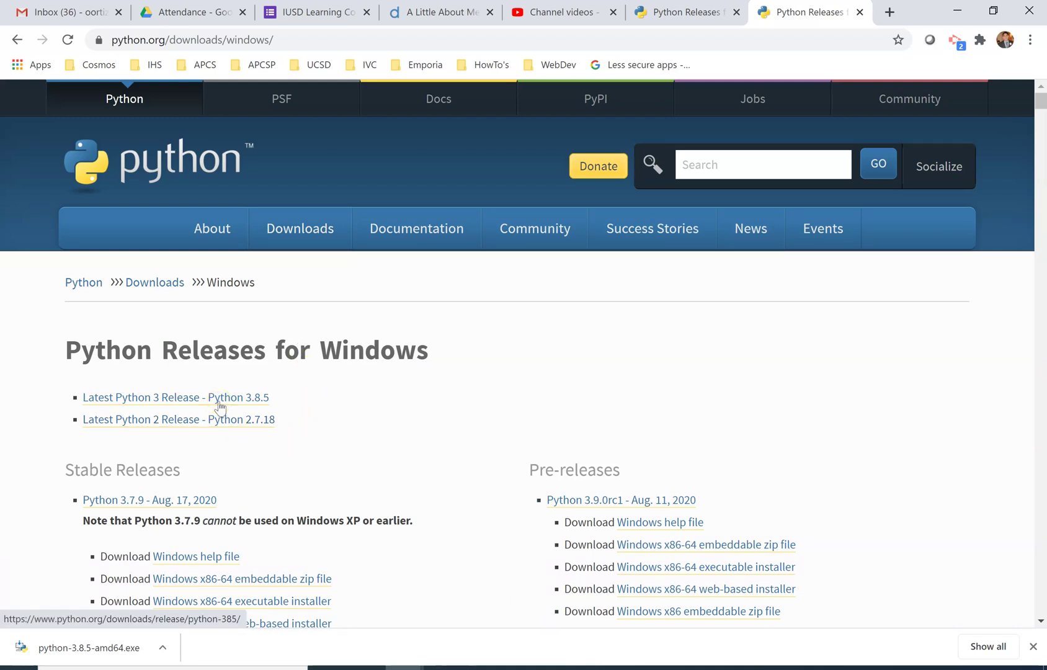
pyautogui.scroll(-3, 282, 452)
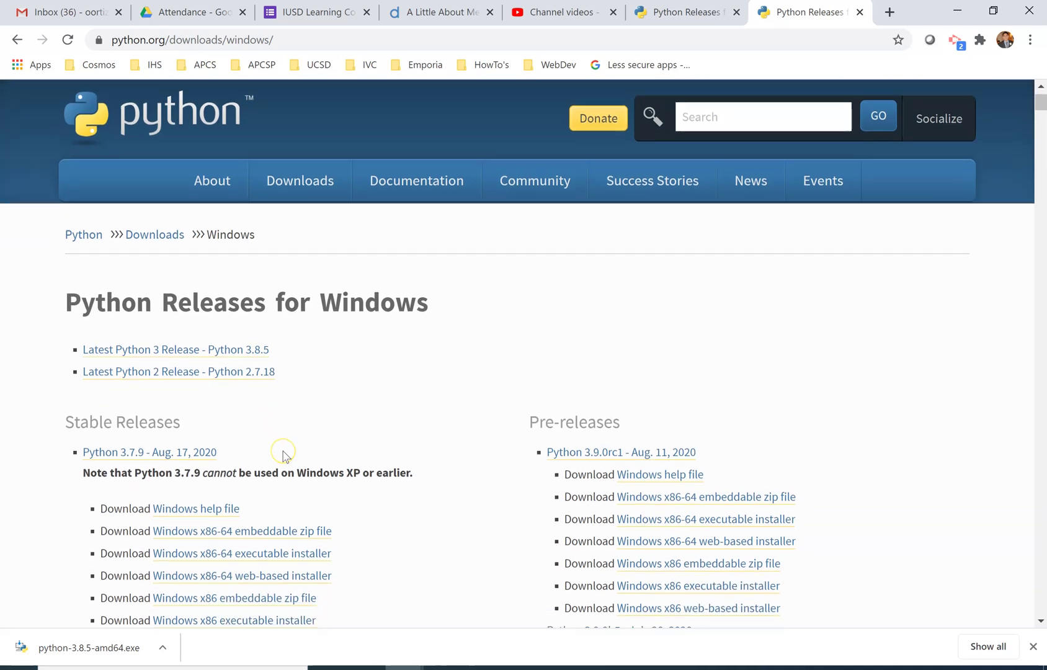
pyautogui.click(146, 290)
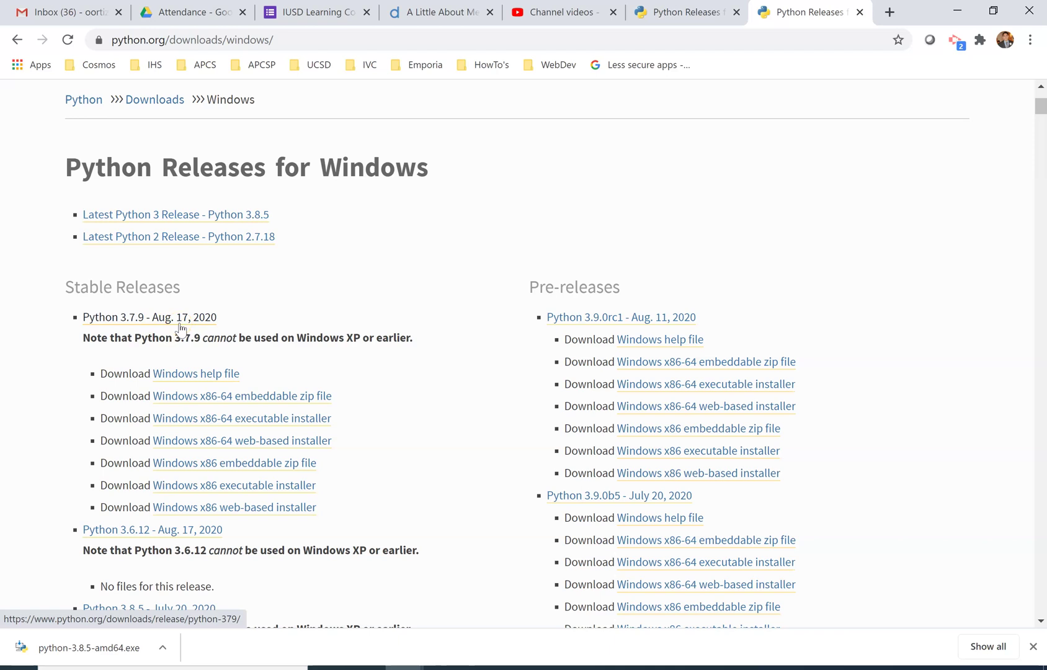
pyautogui.scroll(-1, 198, 459)
pyautogui.scroll(-1, 197, 455)
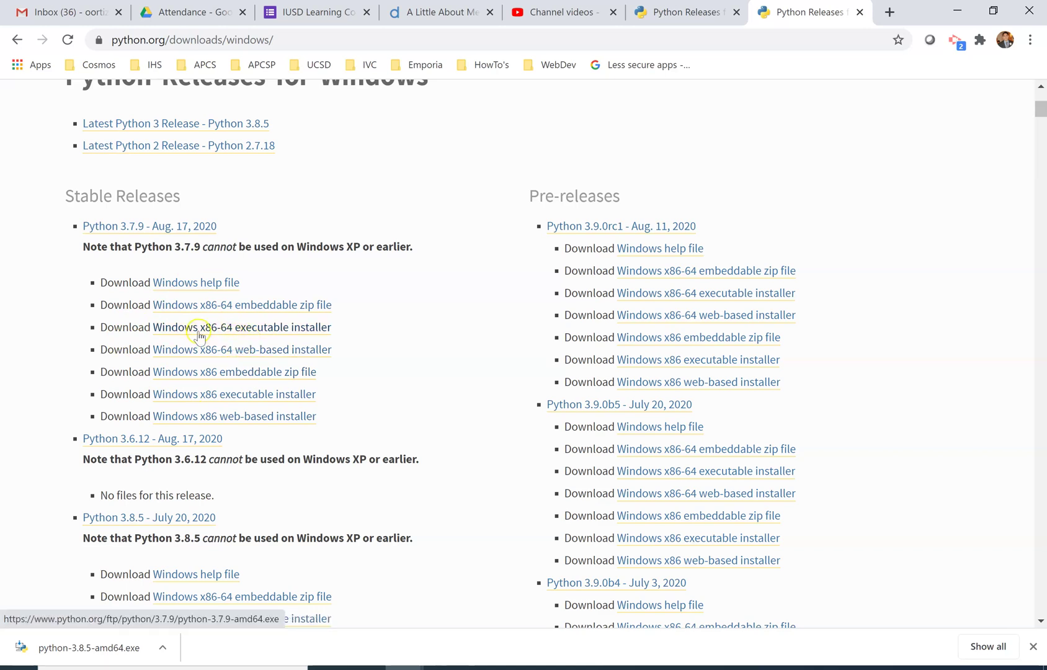
pyautogui.scroll(4, 299, 216)
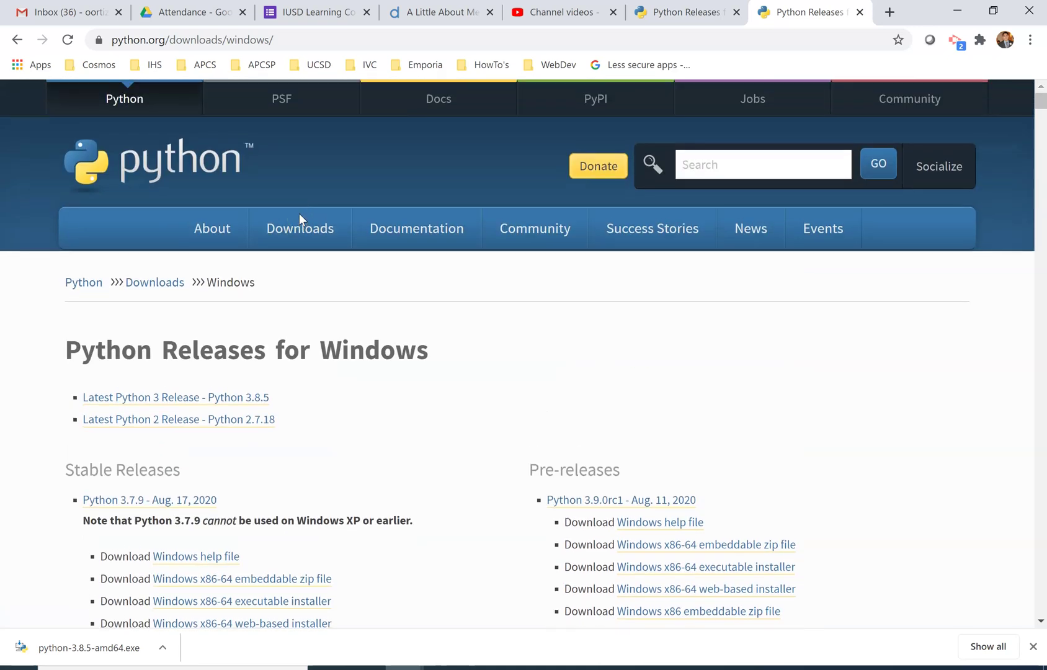
# - Open the Python releases for Mac OS X and review the installers under Stable Releases
pyautogui.moveTo(300, 220)
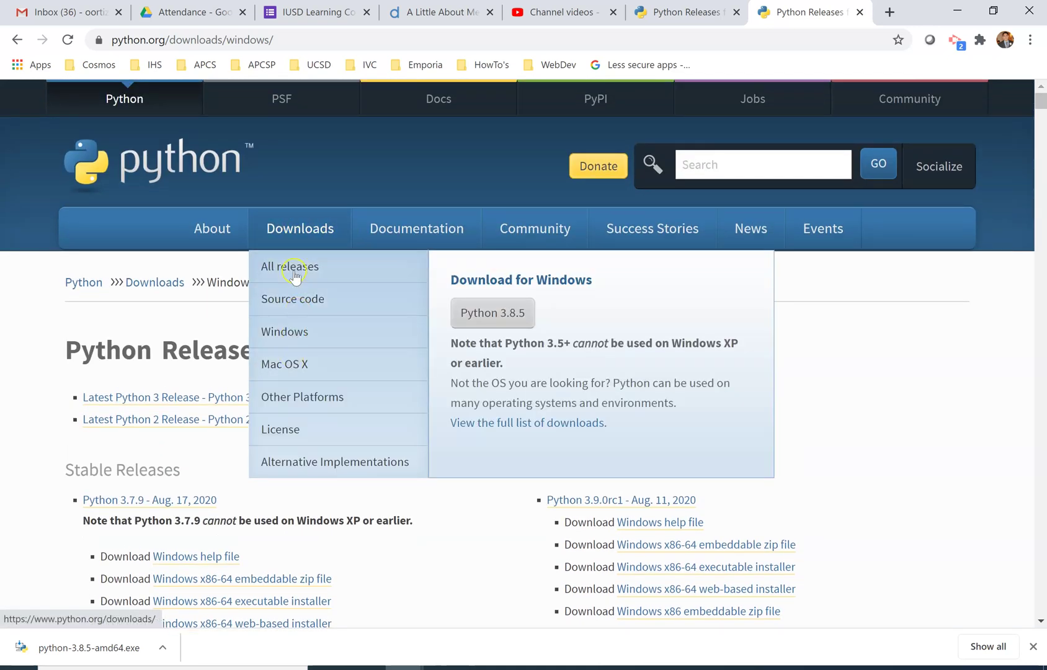
pyautogui.click(286, 372)
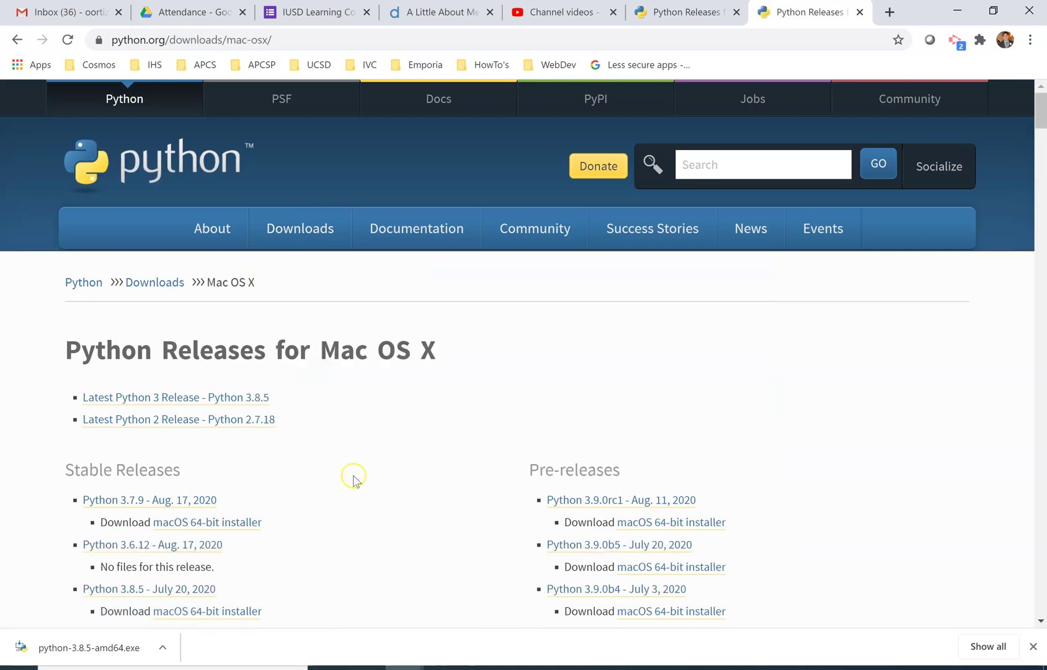
pyautogui.scroll(-2, 362, 503)
pyautogui.scroll(-1, 362, 506)
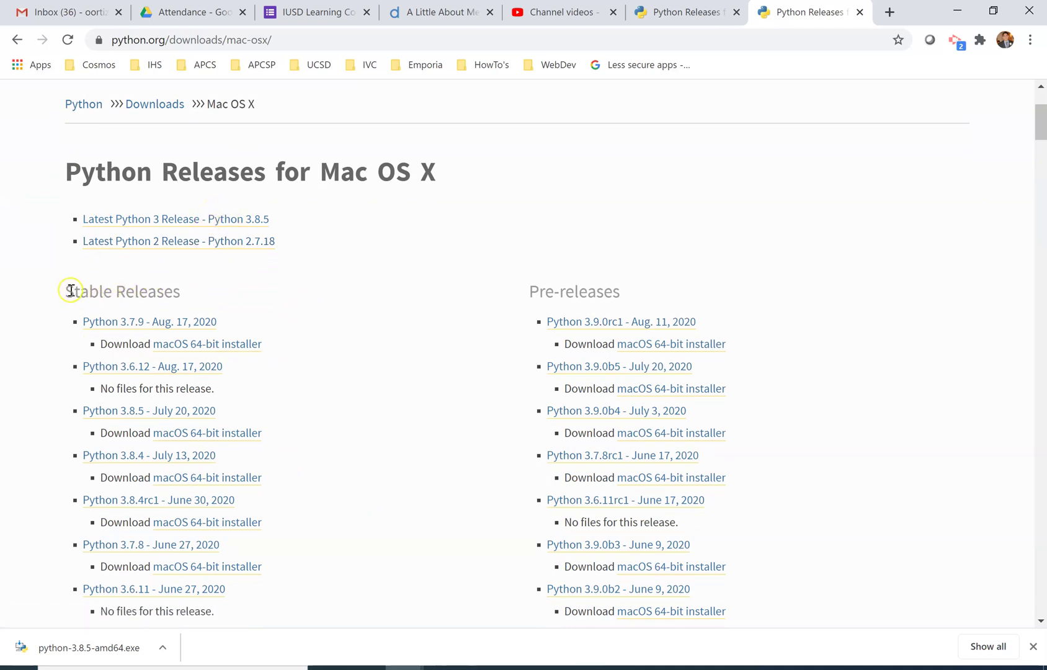
pyautogui.moveTo(71, 291); pyautogui.dragTo(173, 294)
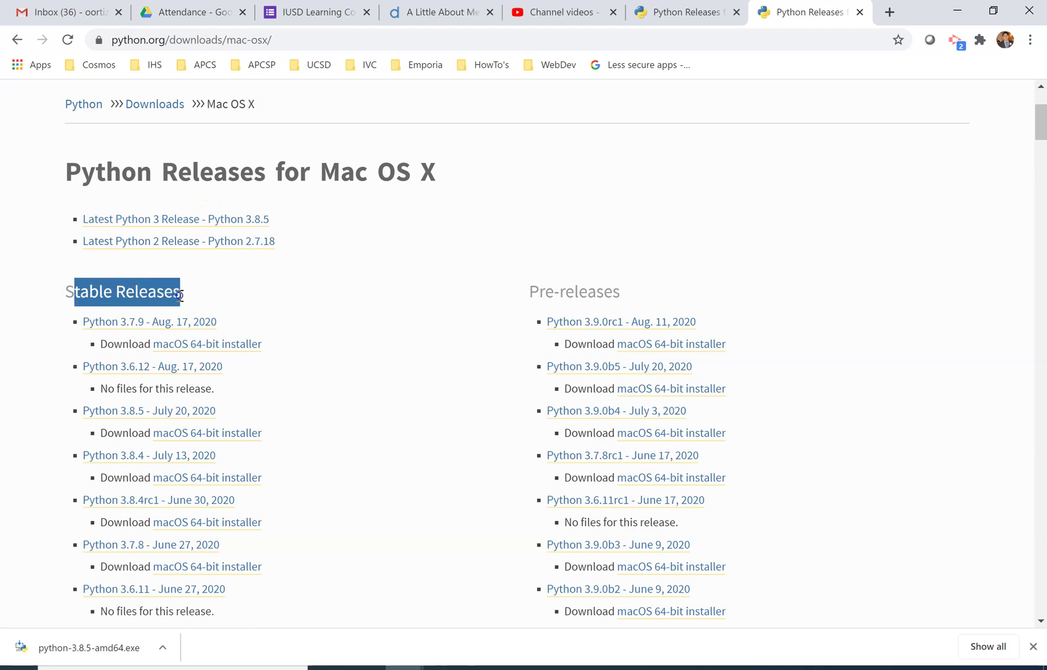
pyautogui.moveTo(66, 292); pyautogui.dragTo(183, 300)
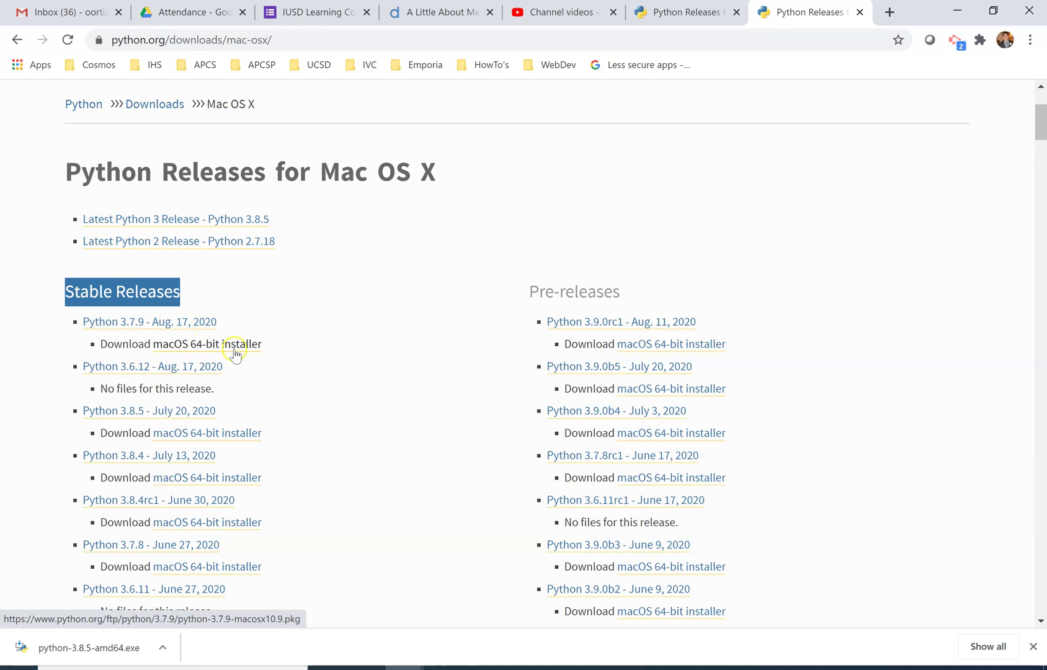
pyautogui.scroll(3, 286, 305)
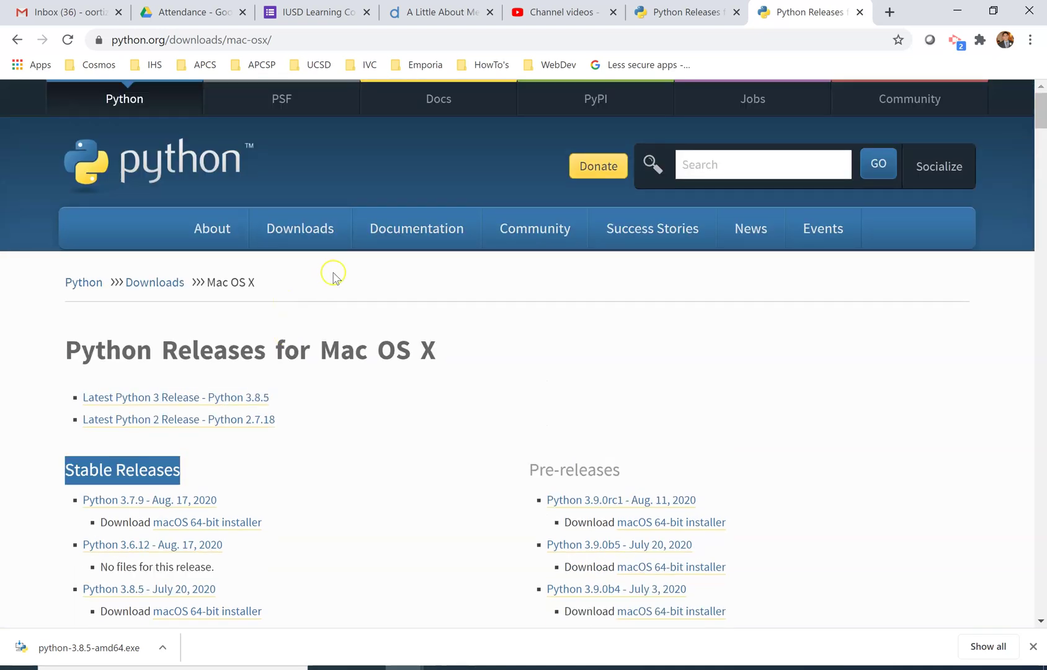
# - Return to the Windows releases and download the Windows x86-64 executable installer for Python 3.7.9
pyautogui.moveTo(316, 236)
pyautogui.click(308, 340)
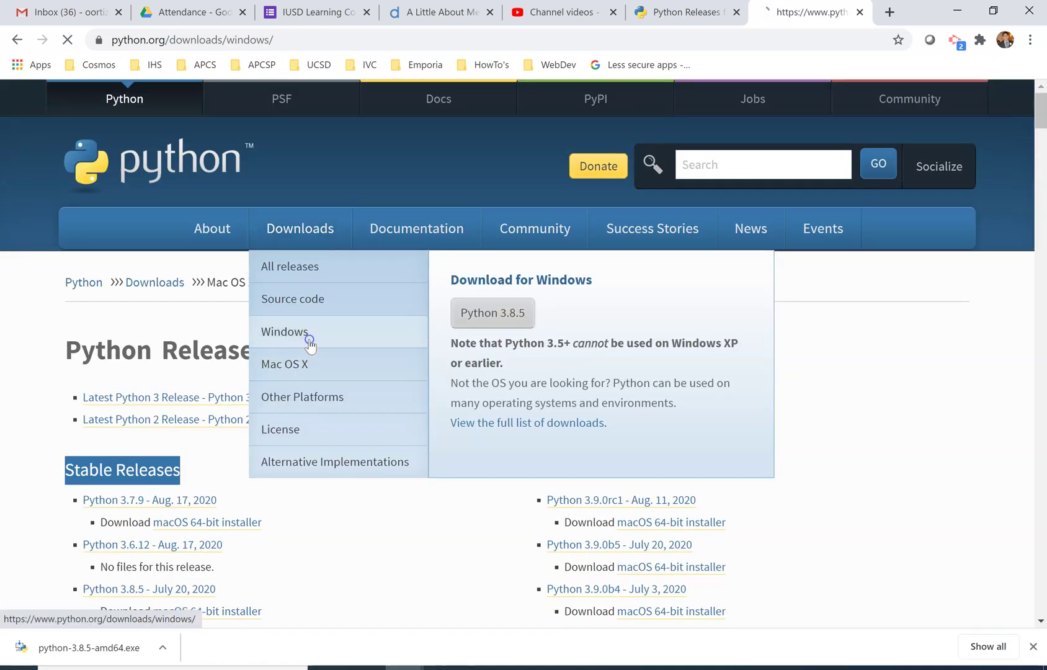
pyautogui.scroll(-2, 241, 509)
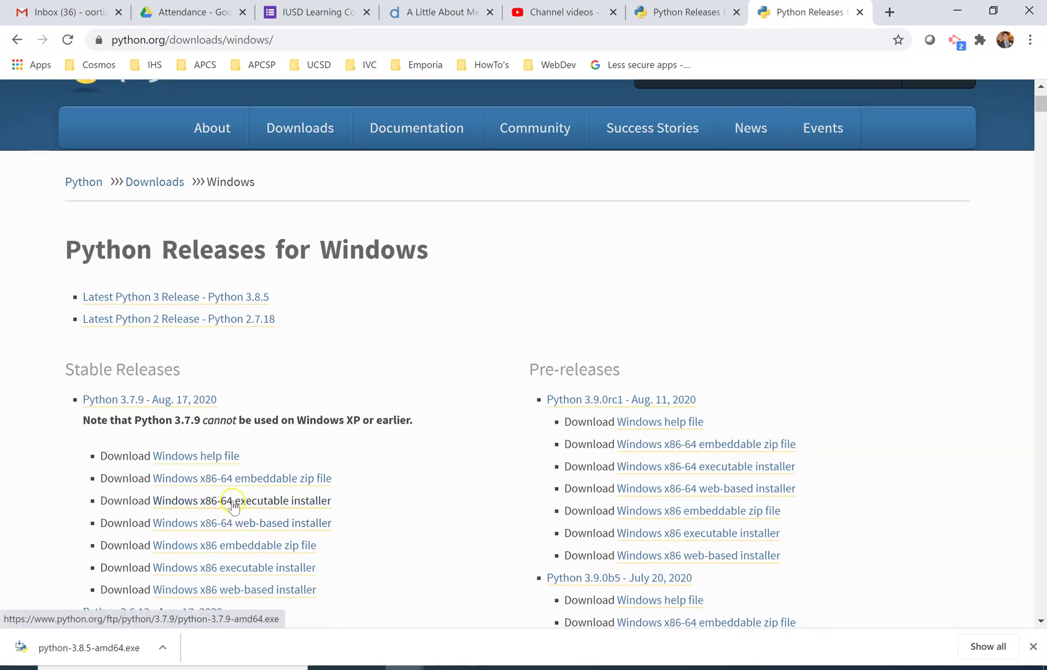
pyautogui.click(295, 508)
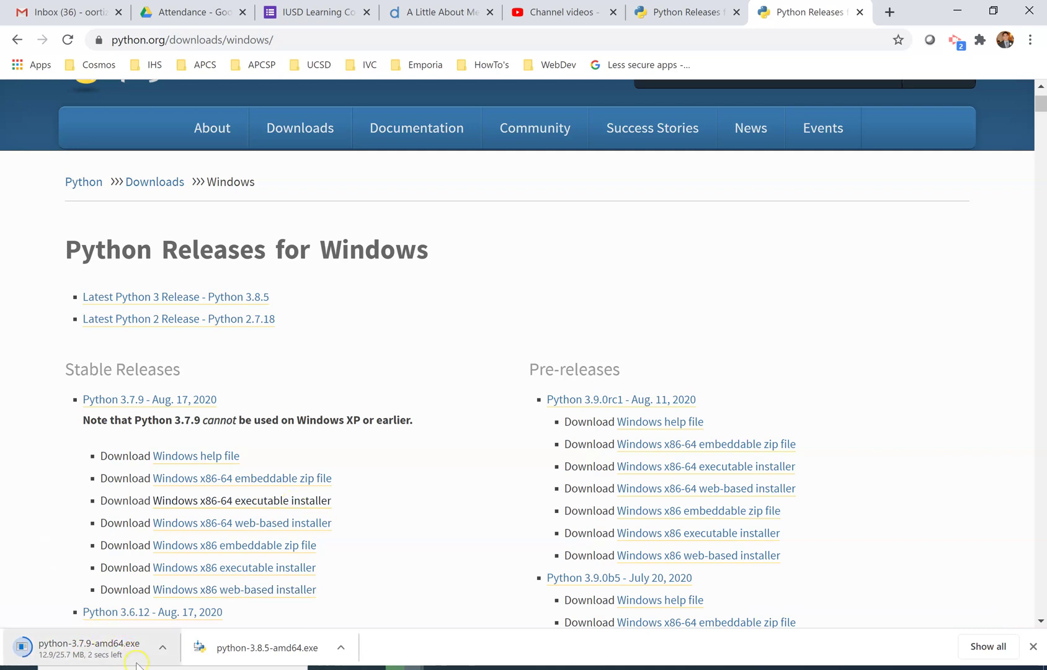
# - Run the downloaded python-3.7.9-amd64.exe, add Python 3.7 to PATH and start the default installation
pyautogui.click(340, 647)
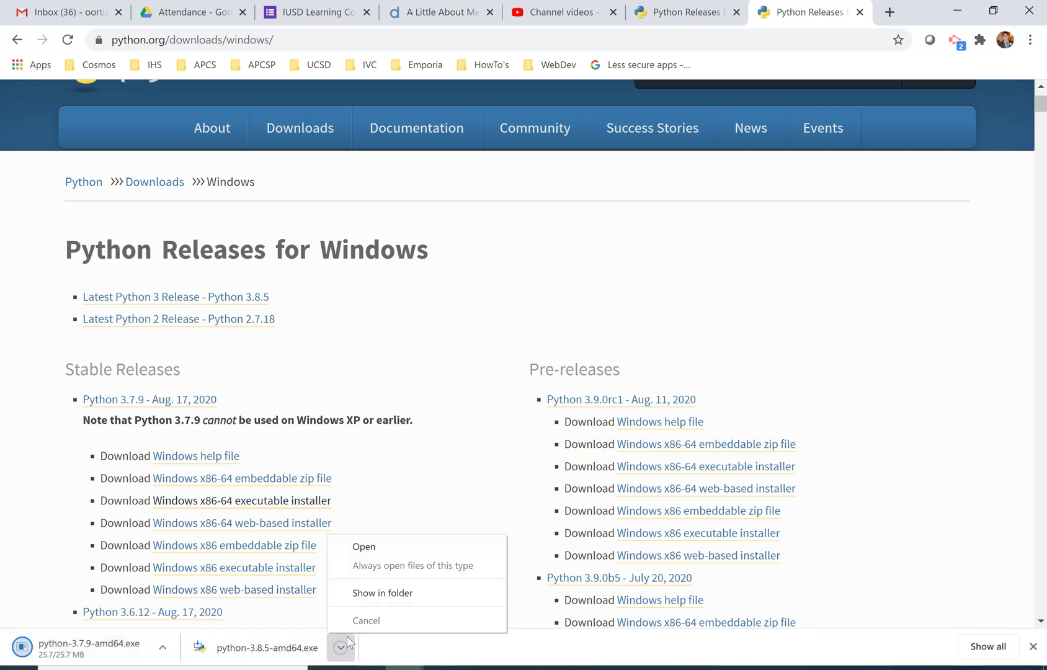
pyautogui.click(352, 631)
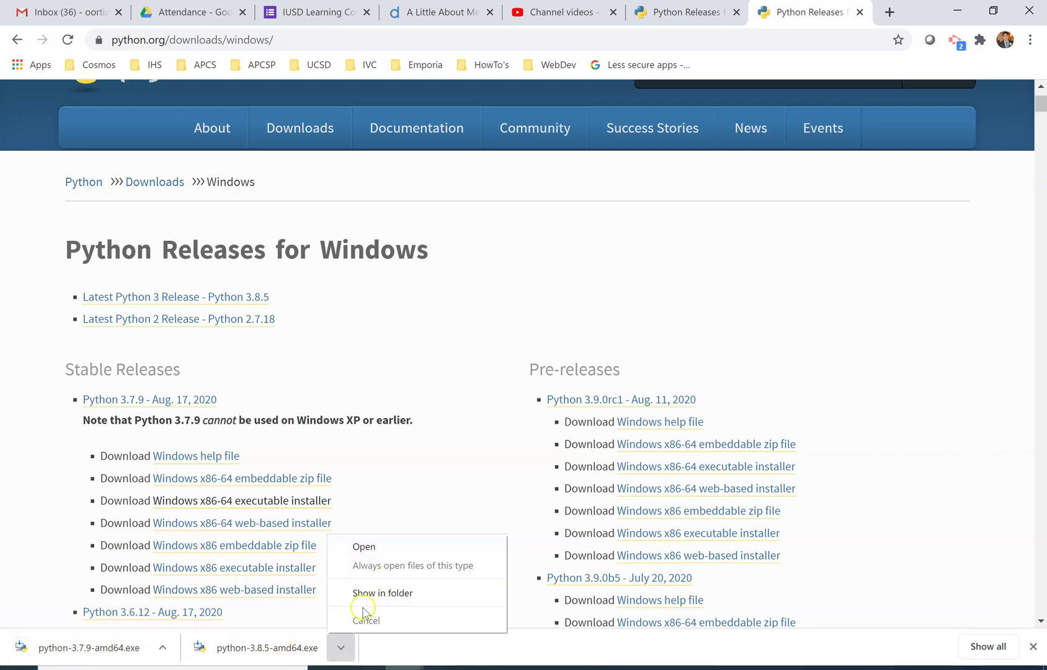
pyautogui.click(104, 648)
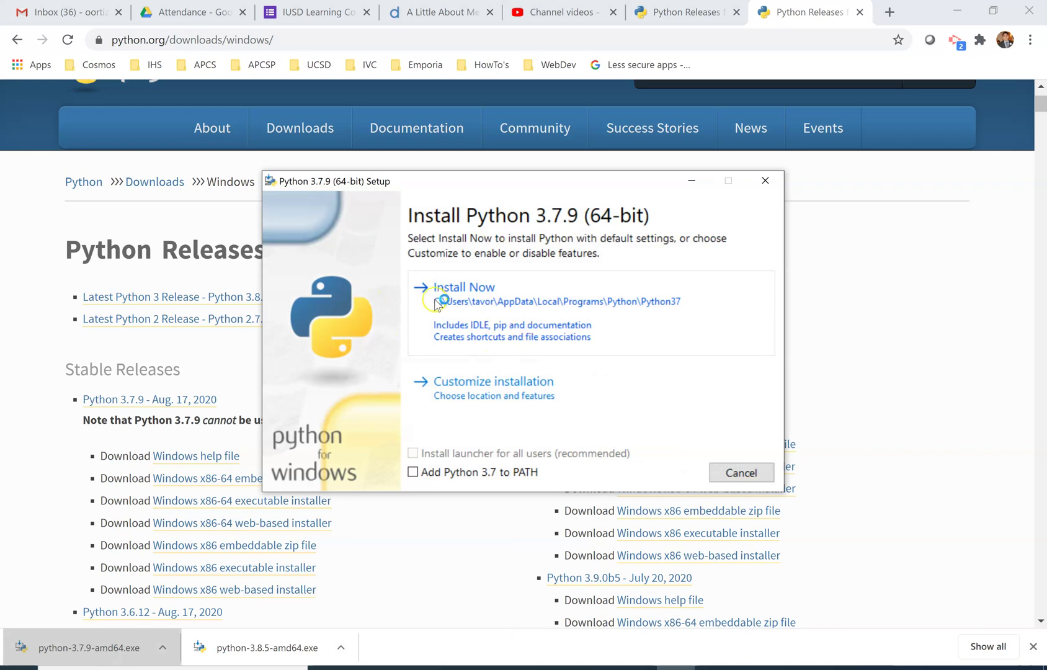
pyautogui.click(413, 472)
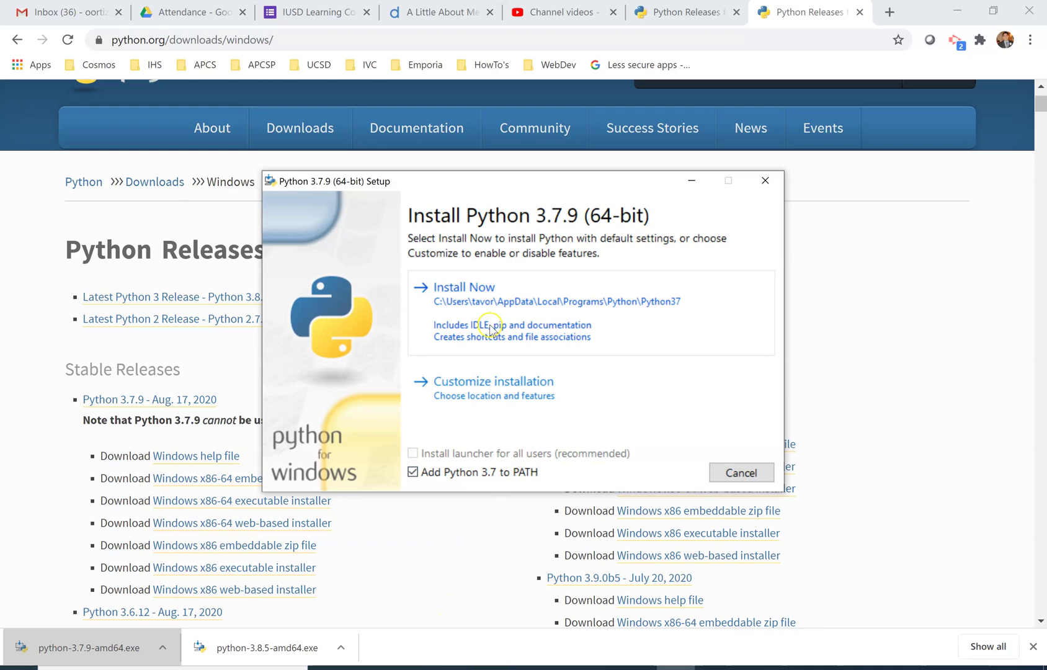
pyautogui.click(469, 319)
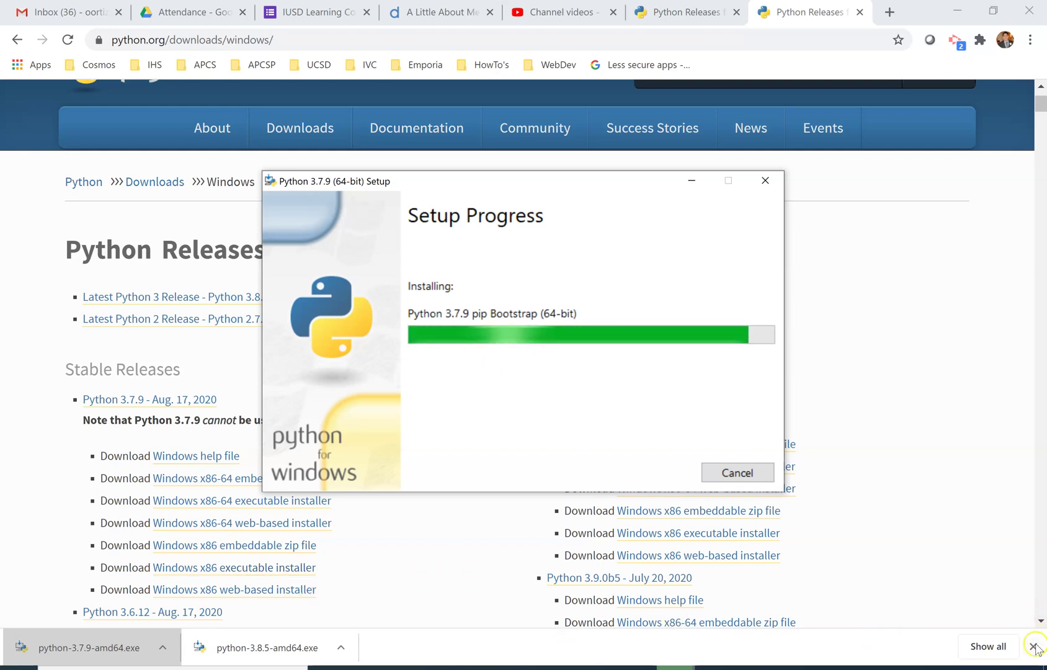
# - Dismiss the browser's download list and close the Python 3.7.9 setup once it completes
pyautogui.click(659, 636)
pyautogui.click(659, 666)
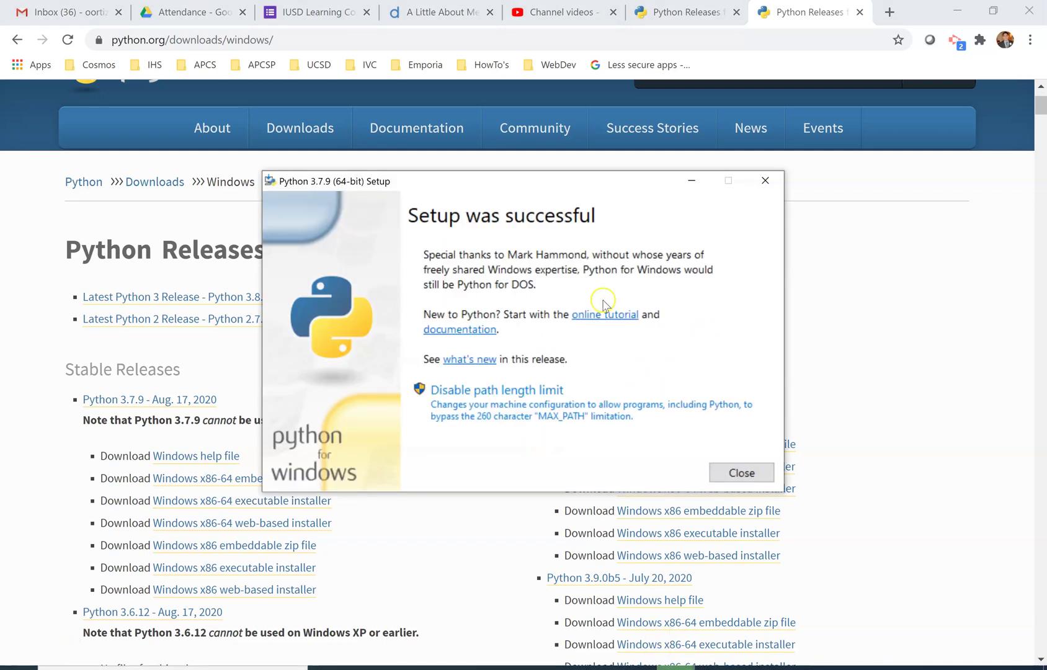
pyautogui.click(733, 472)
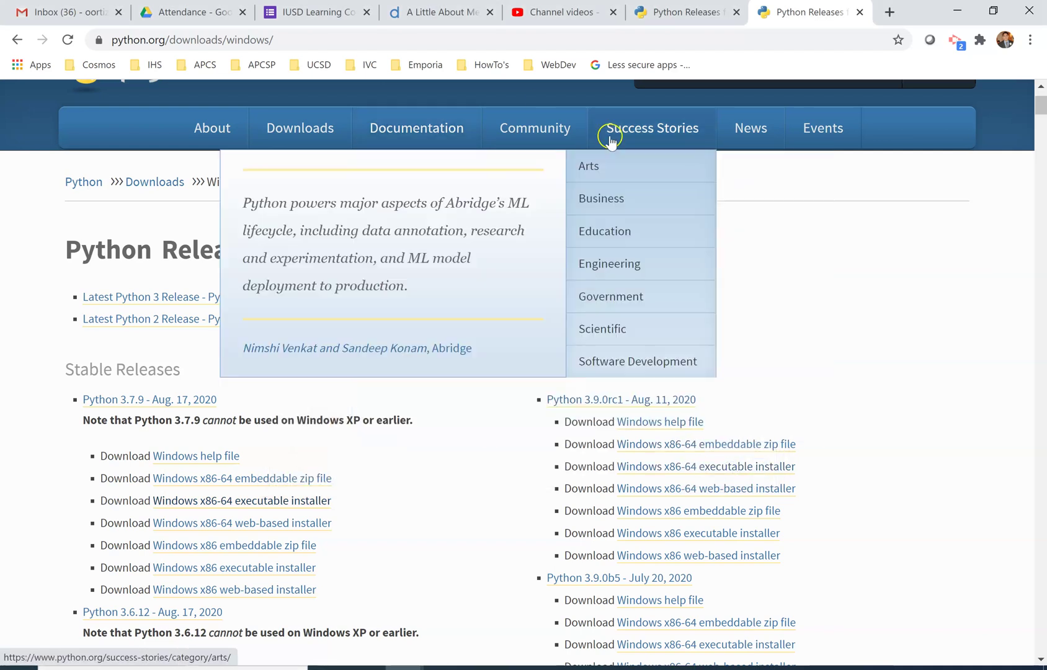
# - Close the duplicate browser tab showing the Python releases
pyautogui.moveTo(535, 128)
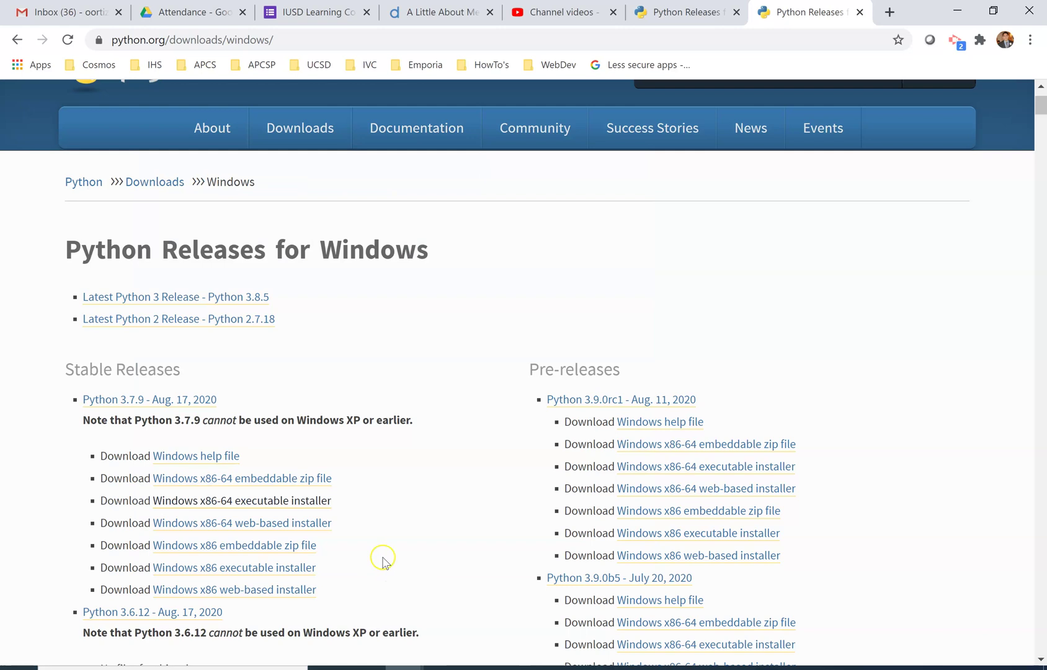
pyautogui.click(715, 19)
pyautogui.click(736, 13)
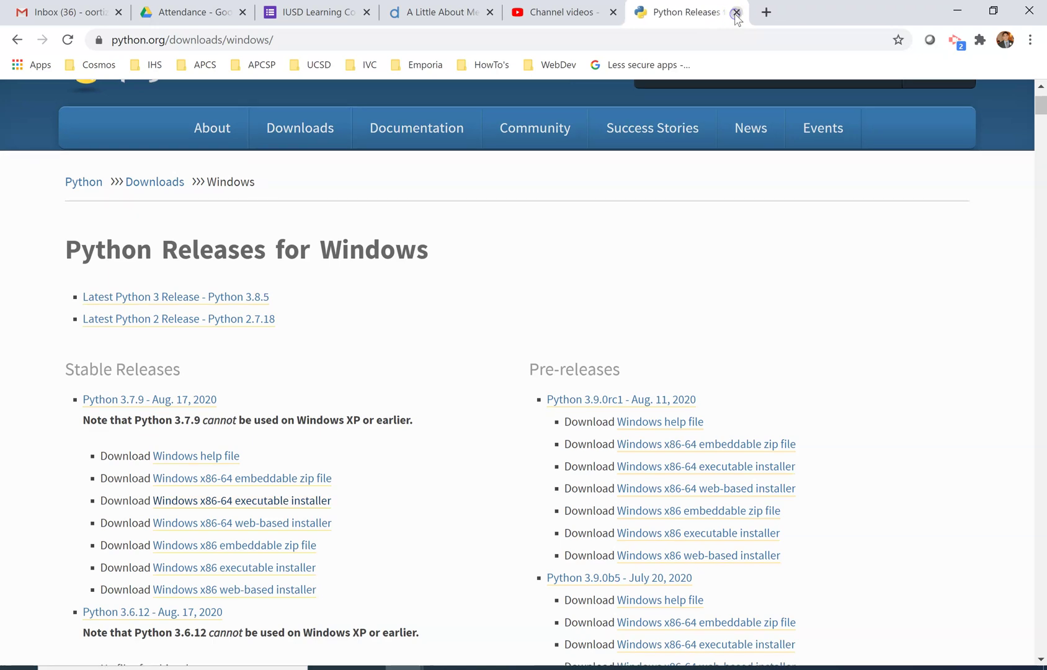
# - Search the web in a new tab for "editor for python" and browse the suggested text editors
pyautogui.click(768, 15)
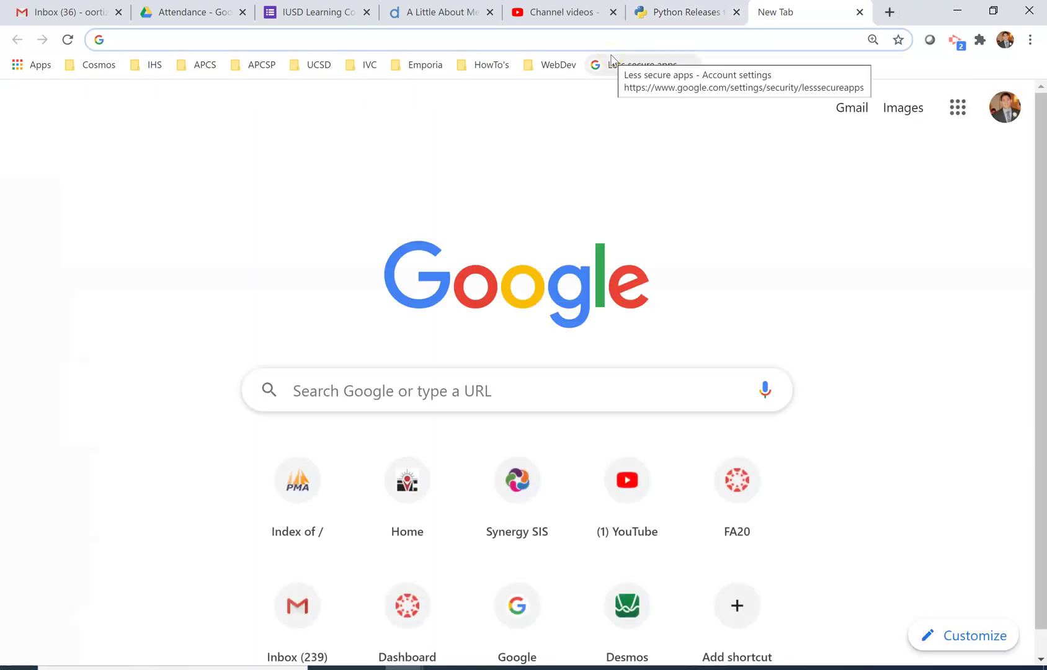
pyautogui.write('editor')
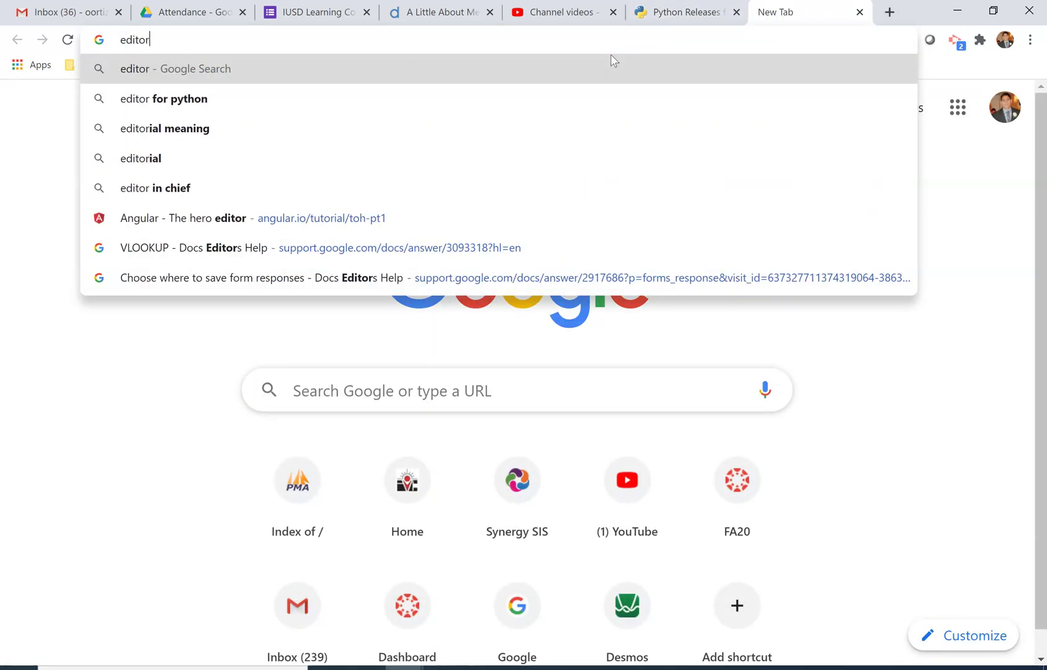
pyautogui.press('Down')
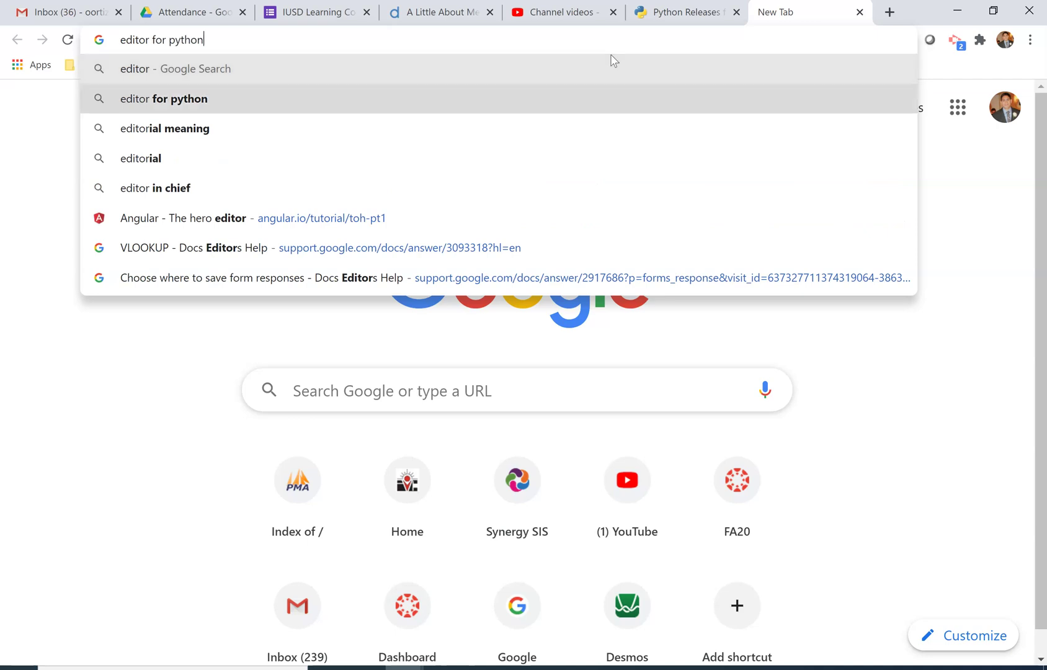
pyautogui.press('Return')
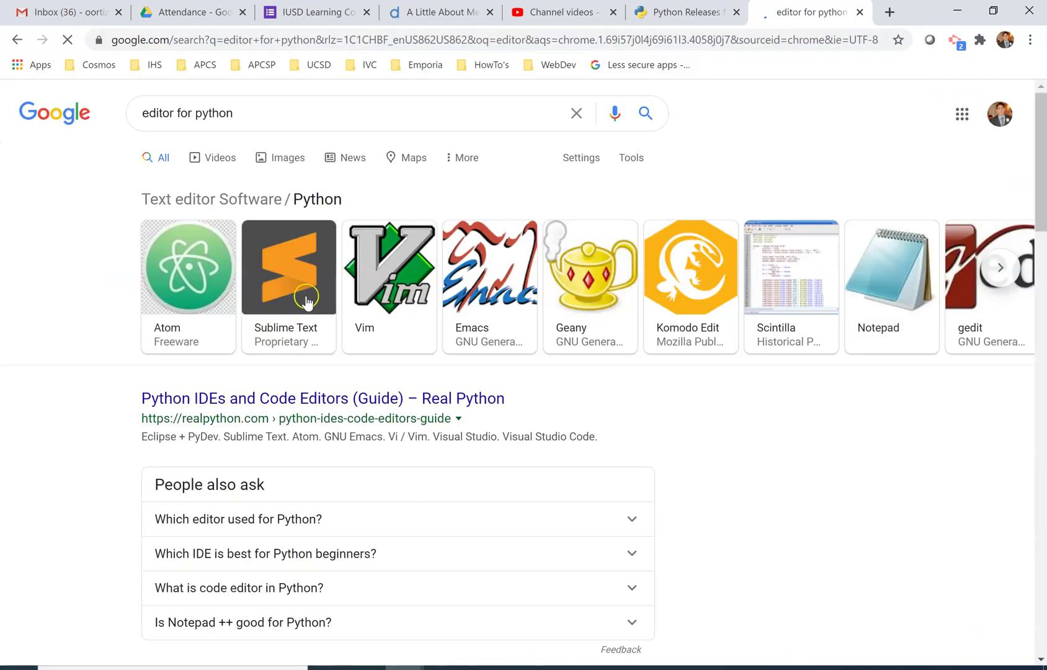
pyautogui.hscroll(5, 539, 310)
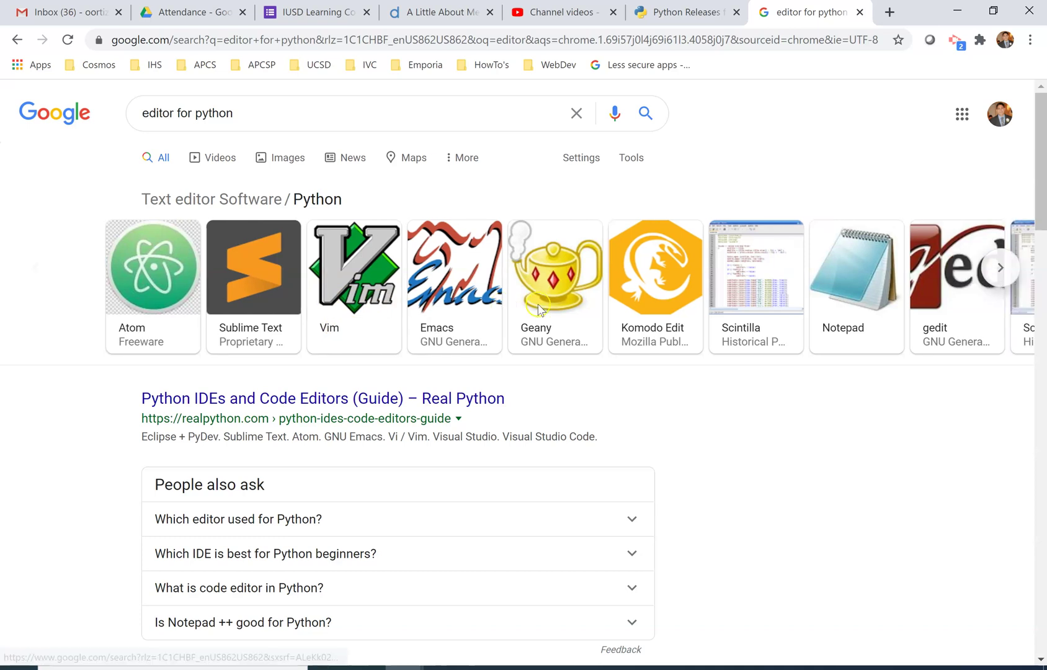
pyautogui.hscroll(5, 538, 310)
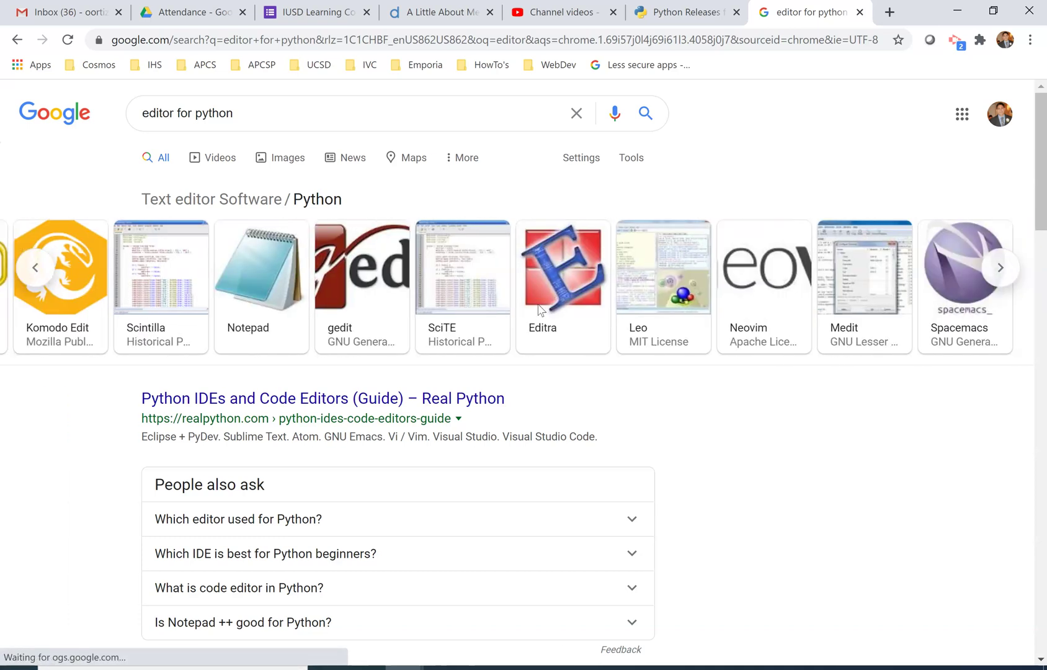
pyautogui.hscroll(-10, 538, 310)
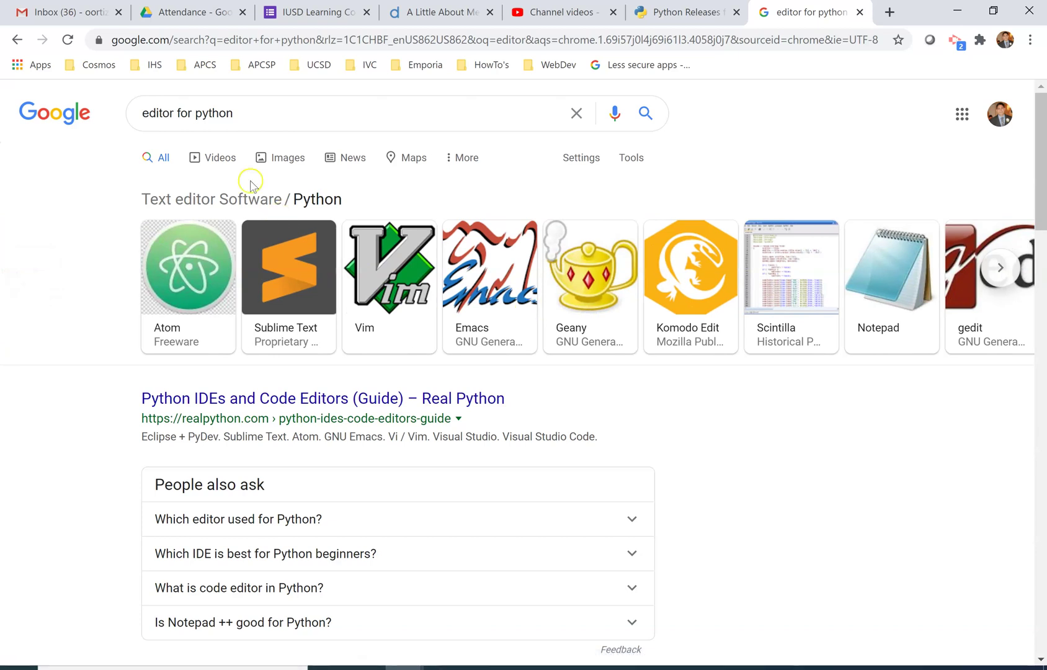
# - Search for "wing 101" instead and open the Download Wing 101 v. 7.2.4 result
pyautogui.moveTo(252, 114); pyautogui.dragTo(124, 112)
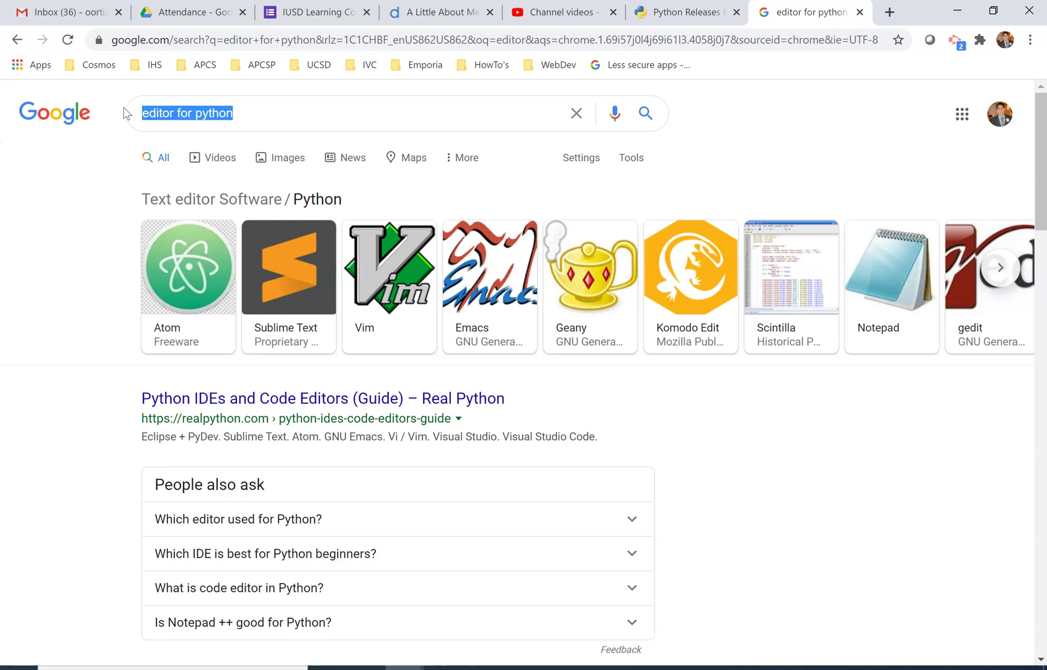
pyautogui.write('wing')
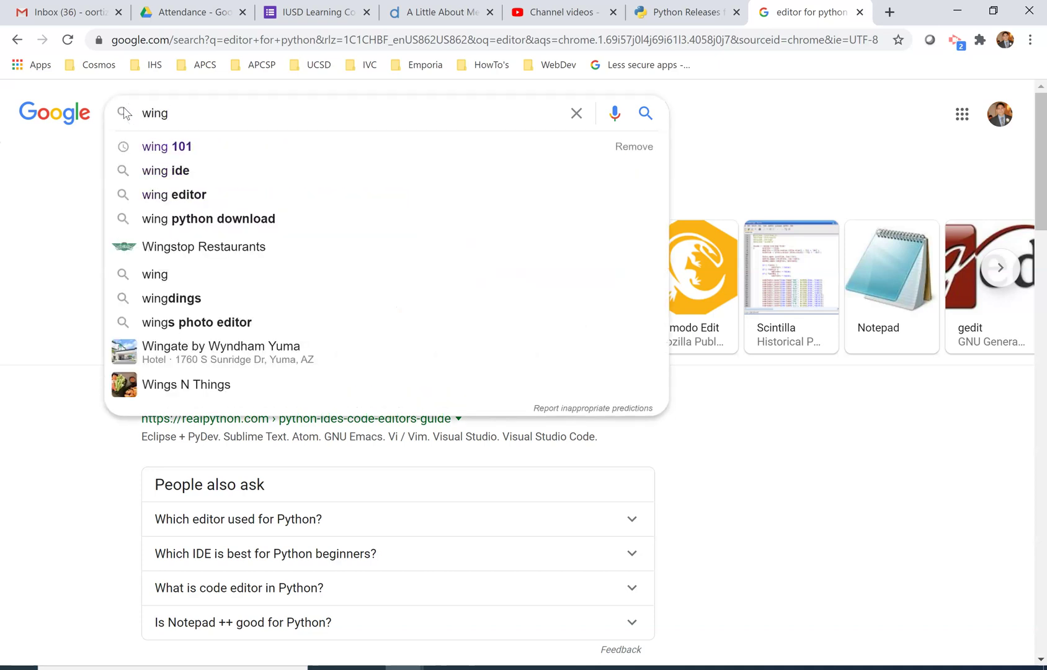
pyautogui.press('Down')
pyautogui.press('Return')
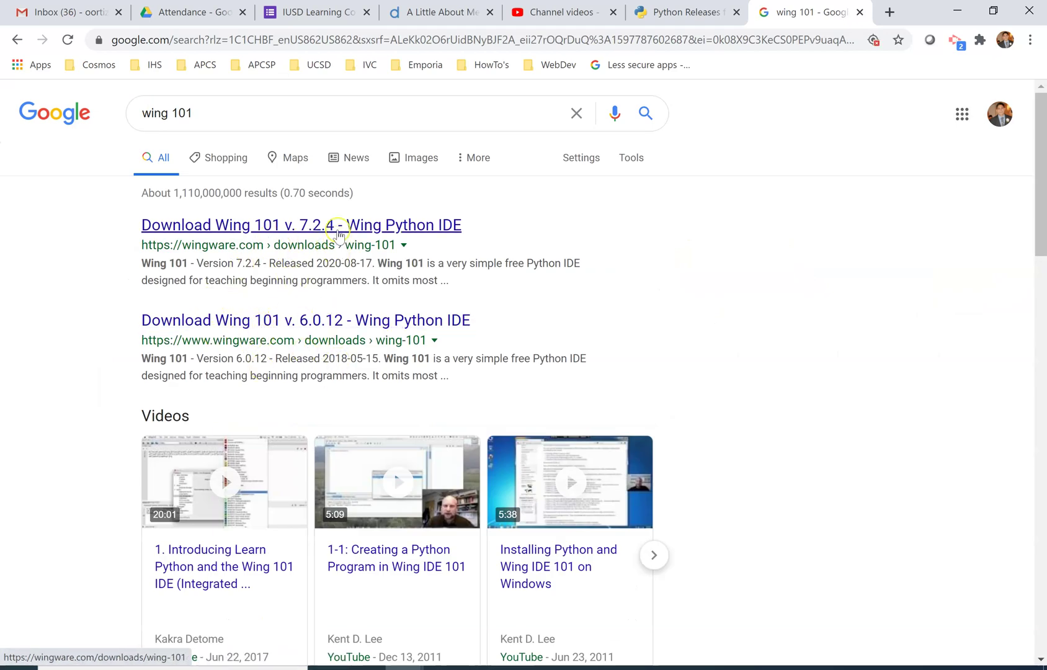
pyautogui.click(349, 230)
pyautogui.click(264, 227)
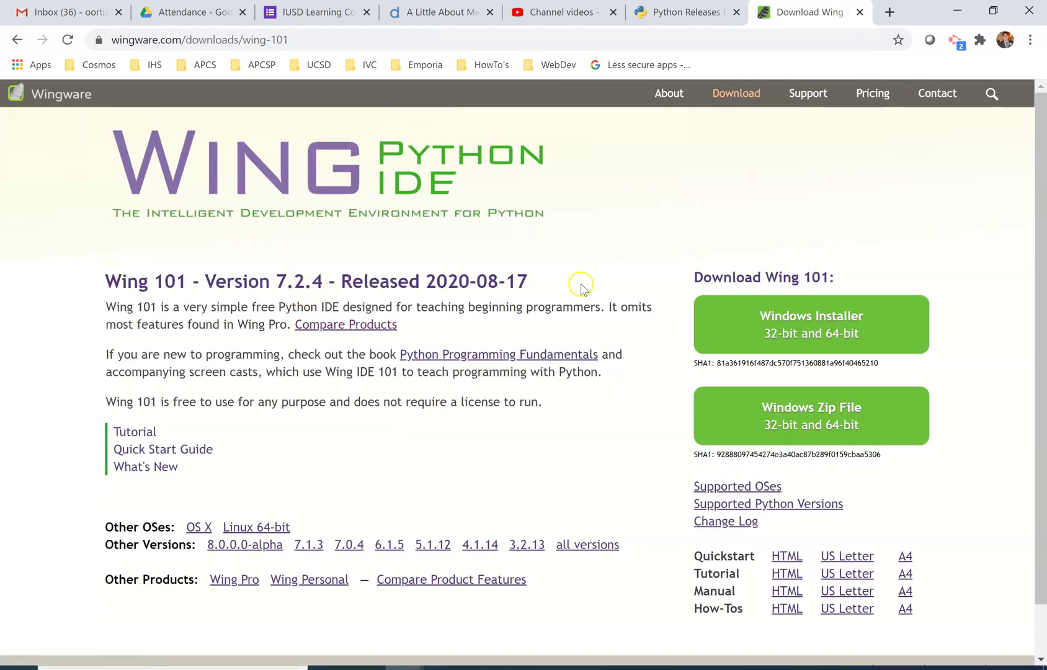
# - Look at the OS X download page for Wing 101 and return to the Windows downloads
pyautogui.scroll(-1, 592, 409)
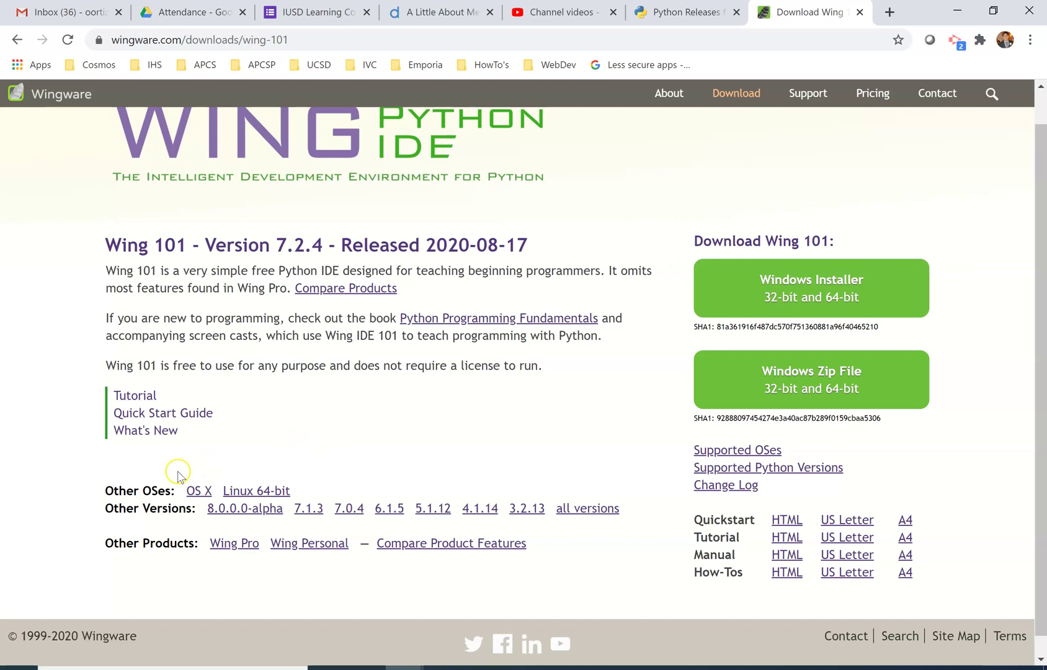
pyautogui.click(208, 492)
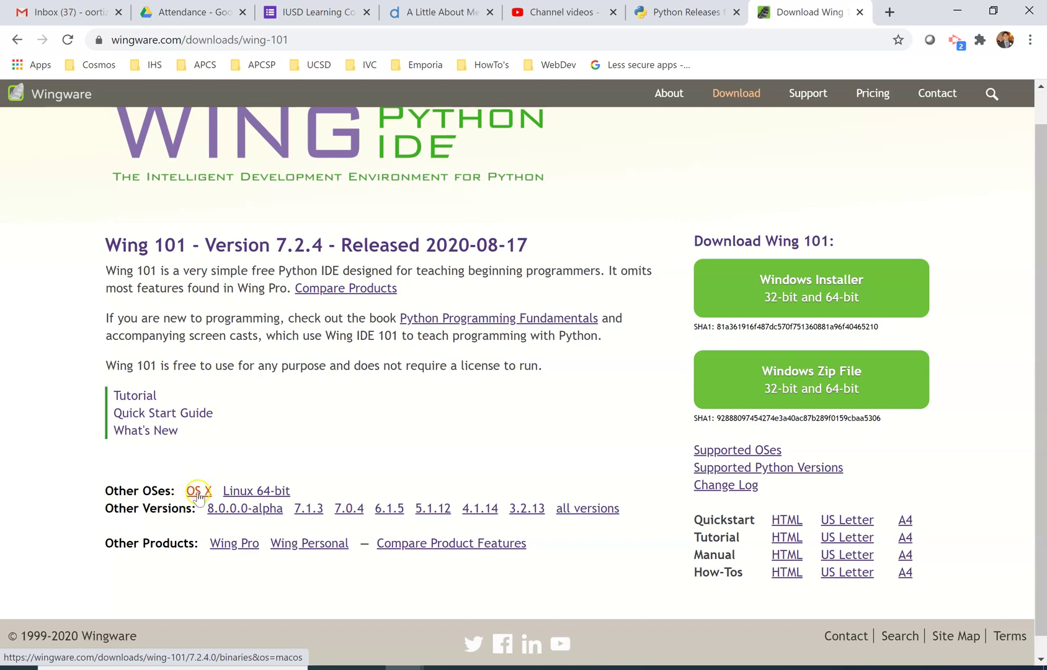
pyautogui.click(198, 492)
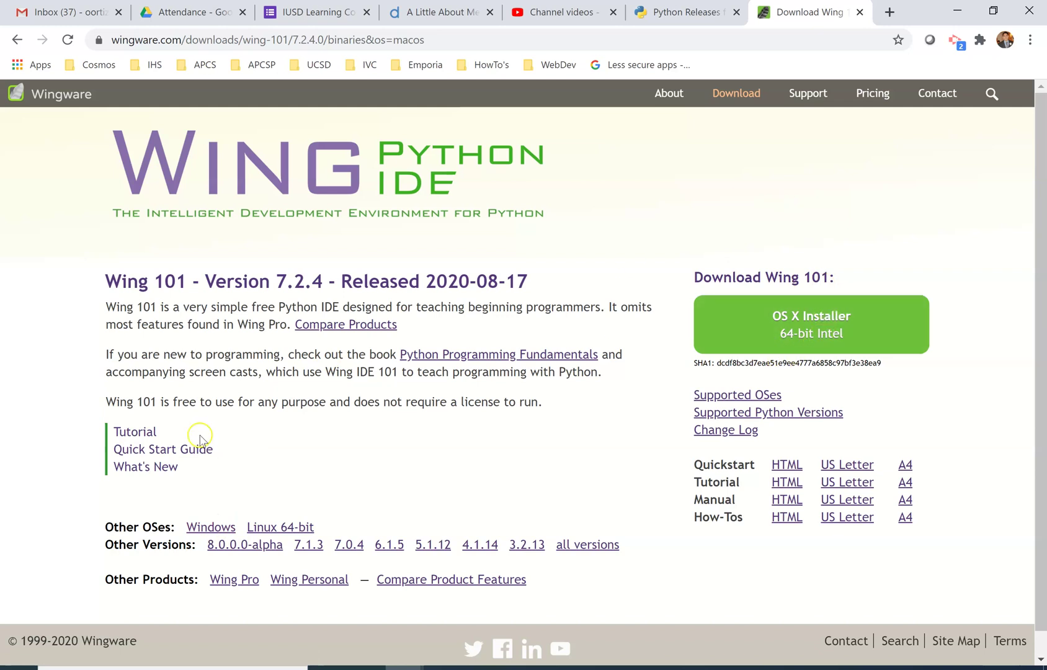
pyautogui.click(200, 528)
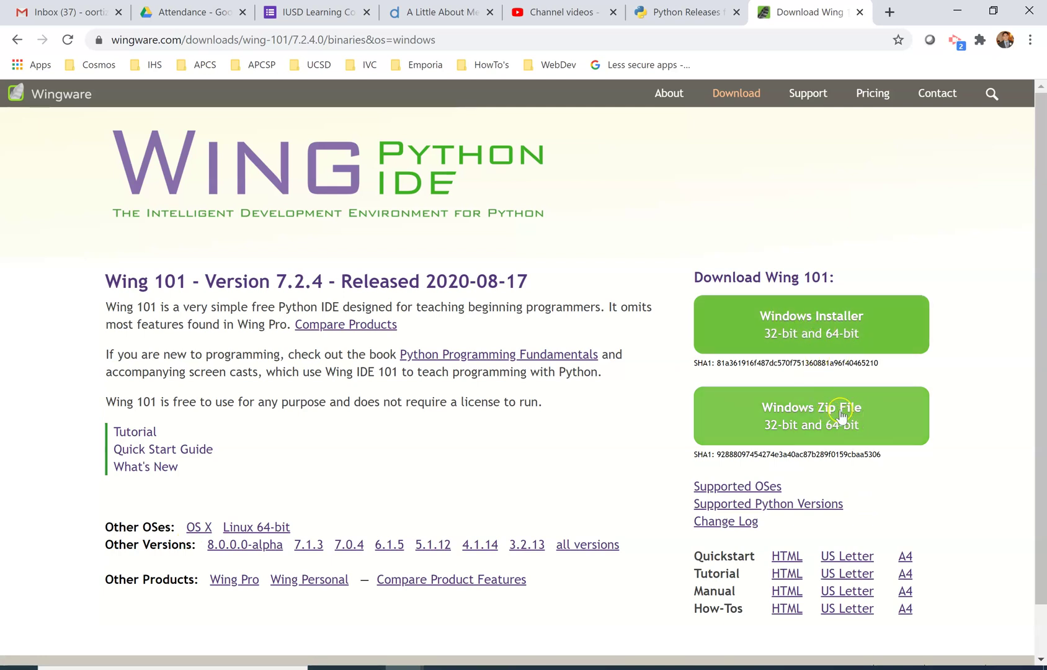
# - Download the Windows installer for Wing 101 and run wing-101-7.2.4.0.exe
pyautogui.click(824, 328)
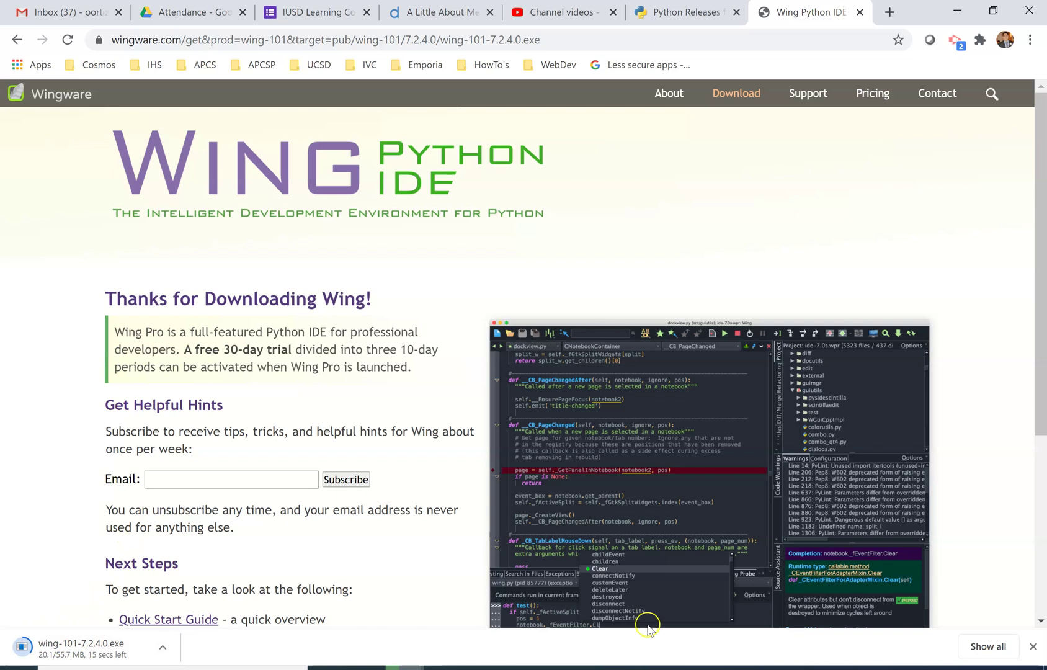
pyautogui.click(92, 639)
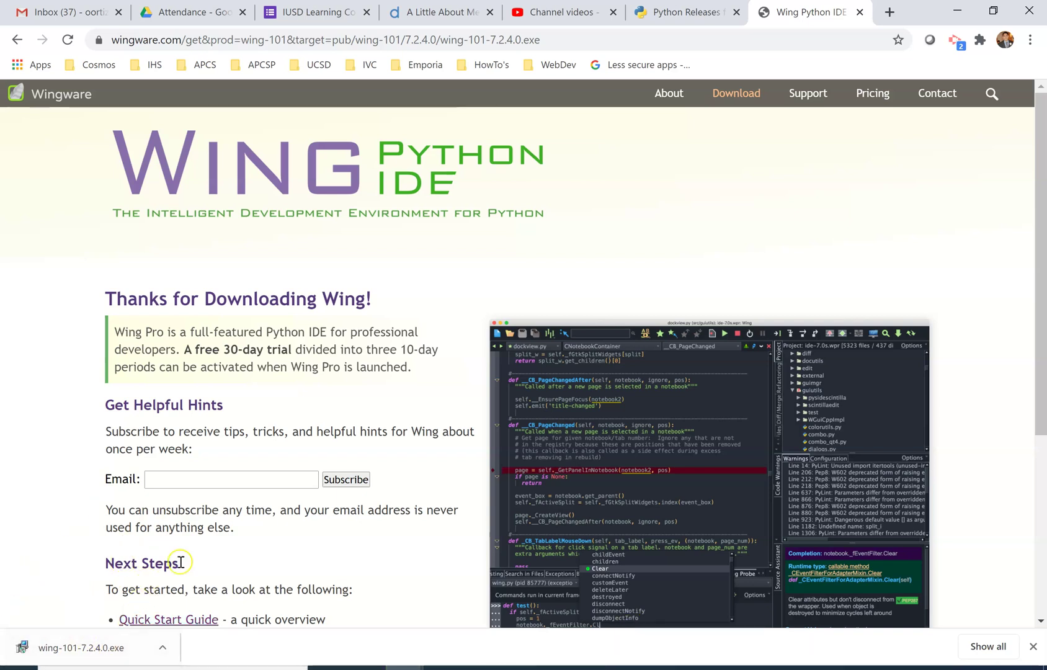
pyautogui.click(68, 650)
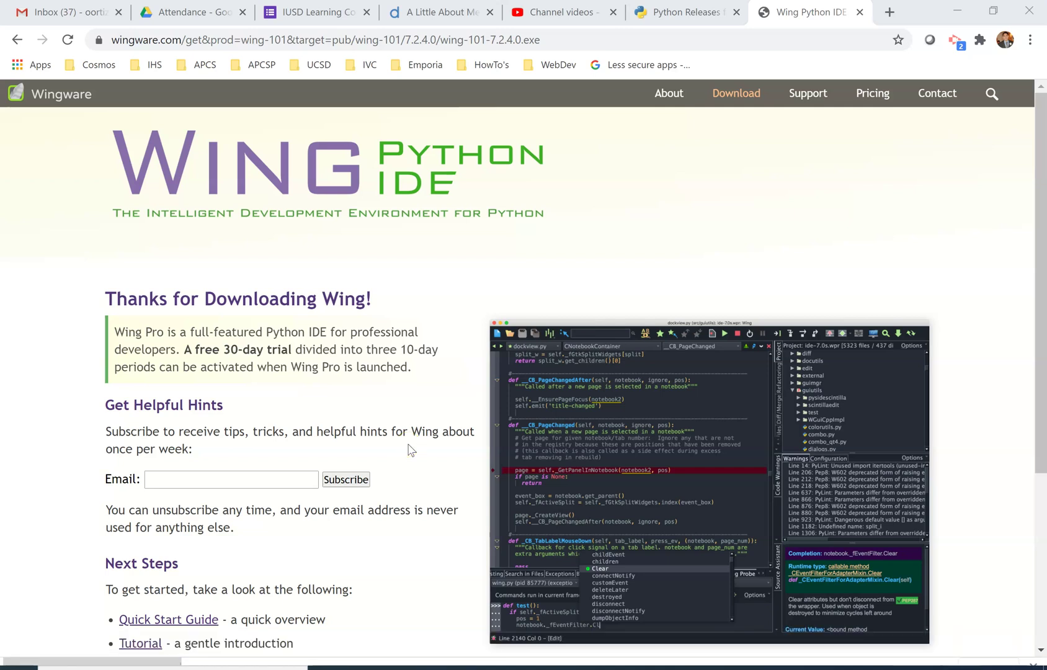
pyautogui.click(506, 386)
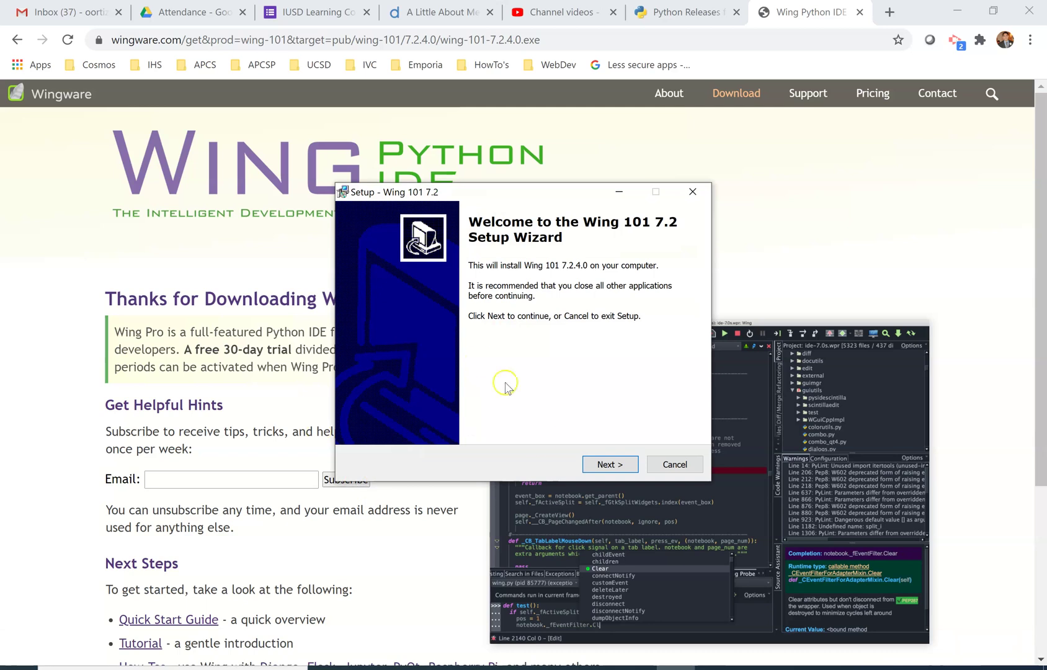
# - Accept the license agreement and install Wing 101 7.2 with the default destination and Start Menu folder, finishing the setup
pyautogui.click(593, 465)
pyautogui.click(364, 423)
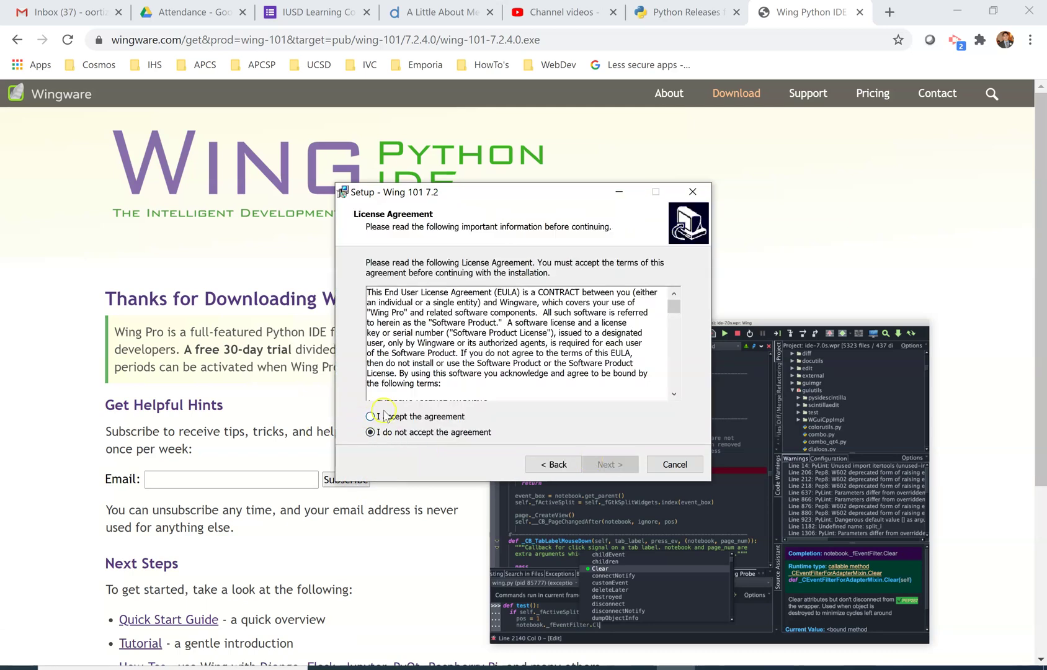
pyautogui.click(610, 464)
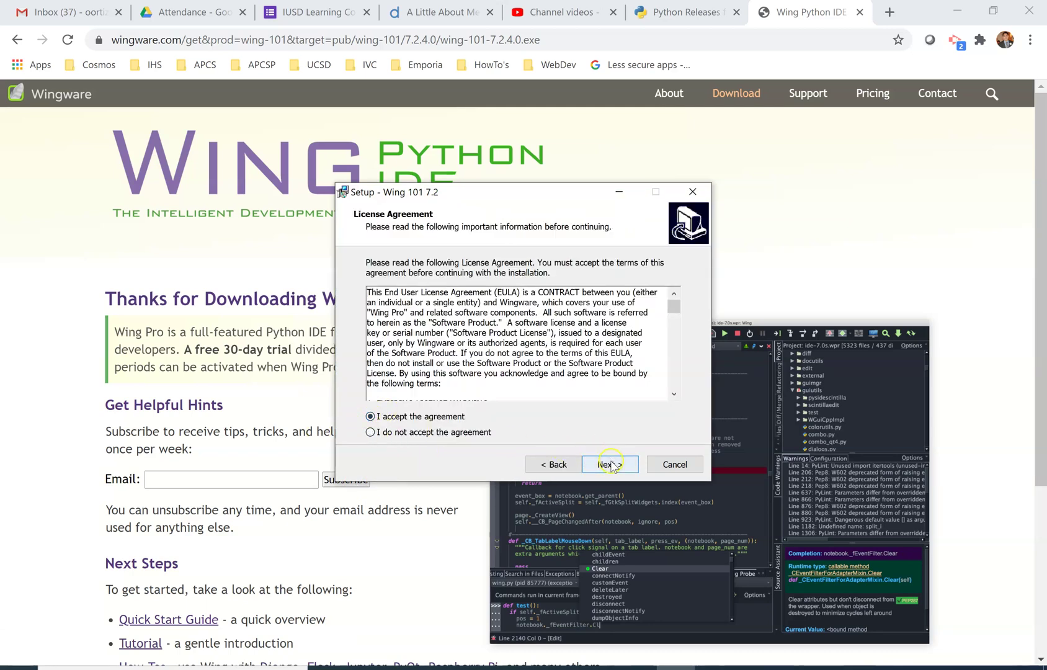
pyautogui.click(390, 307)
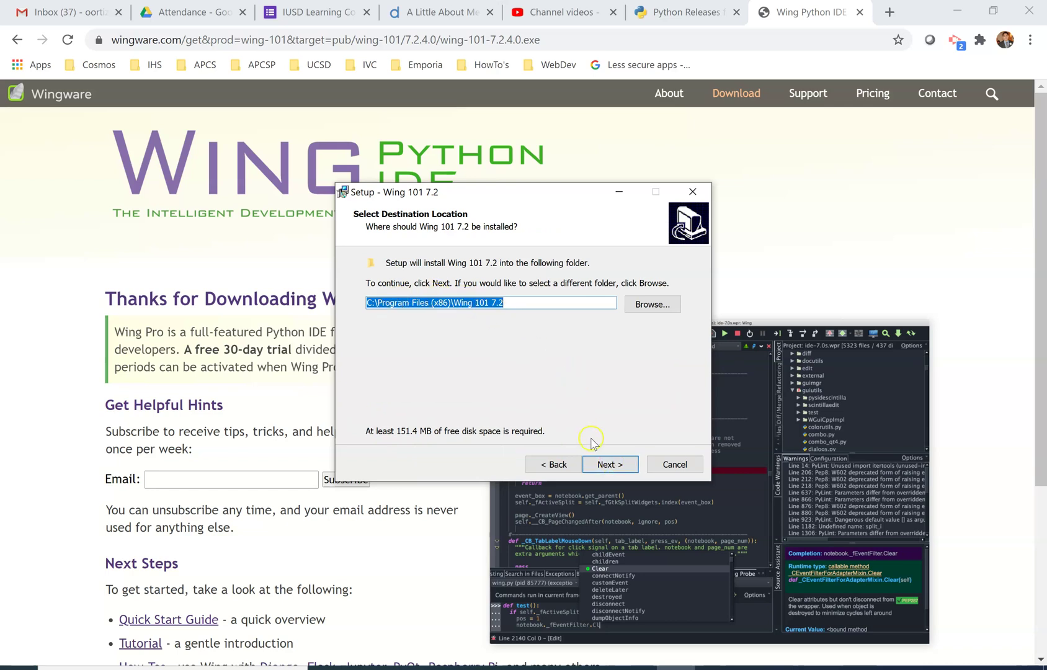
pyautogui.click(602, 467)
pyautogui.click(602, 466)
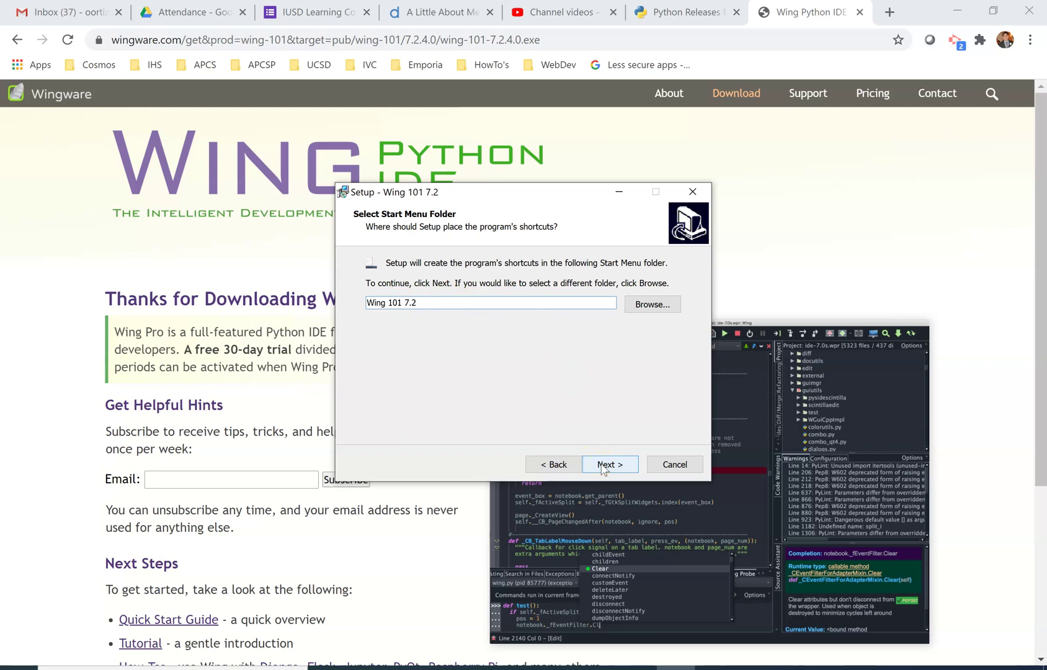
pyautogui.click(603, 467)
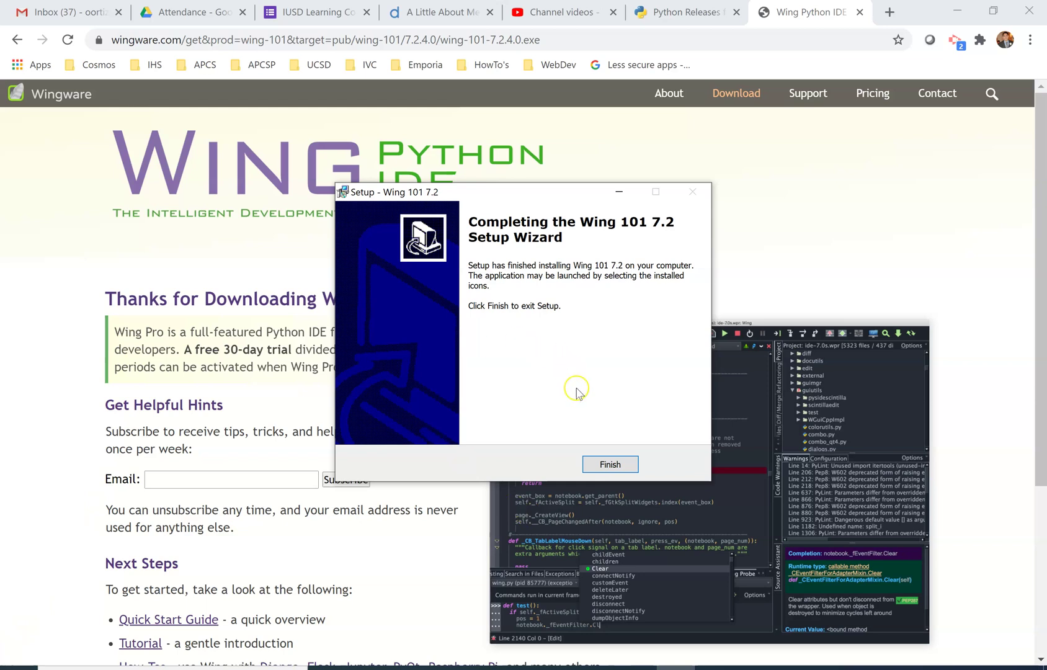
pyautogui.click(602, 464)
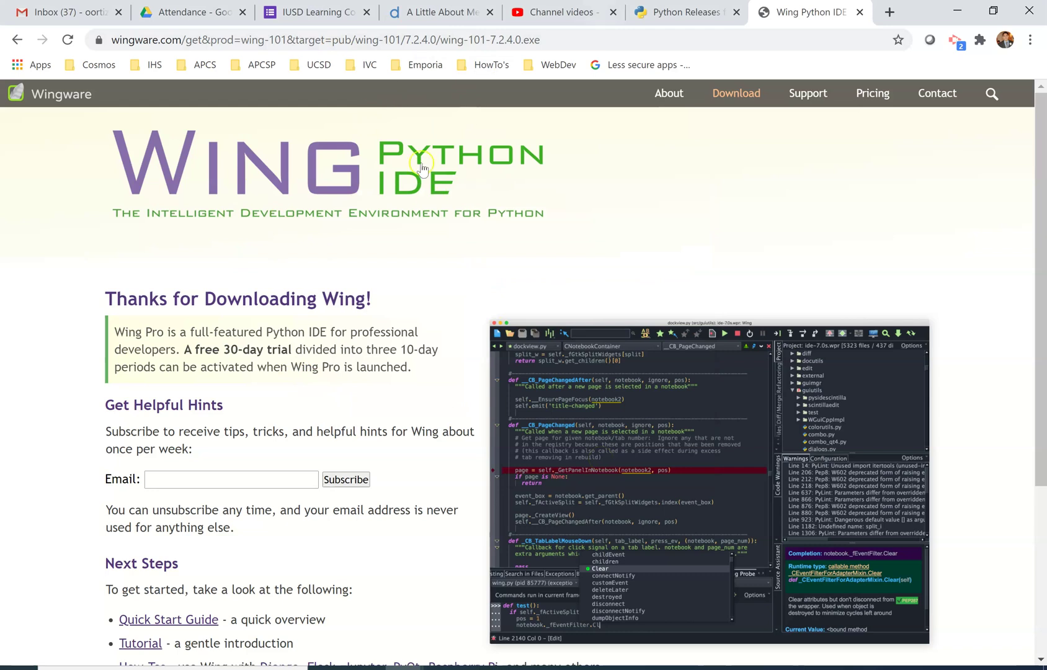
# - Close the browser tabs showing the Python releases and the Wing download page
pyautogui.click(705, 13)
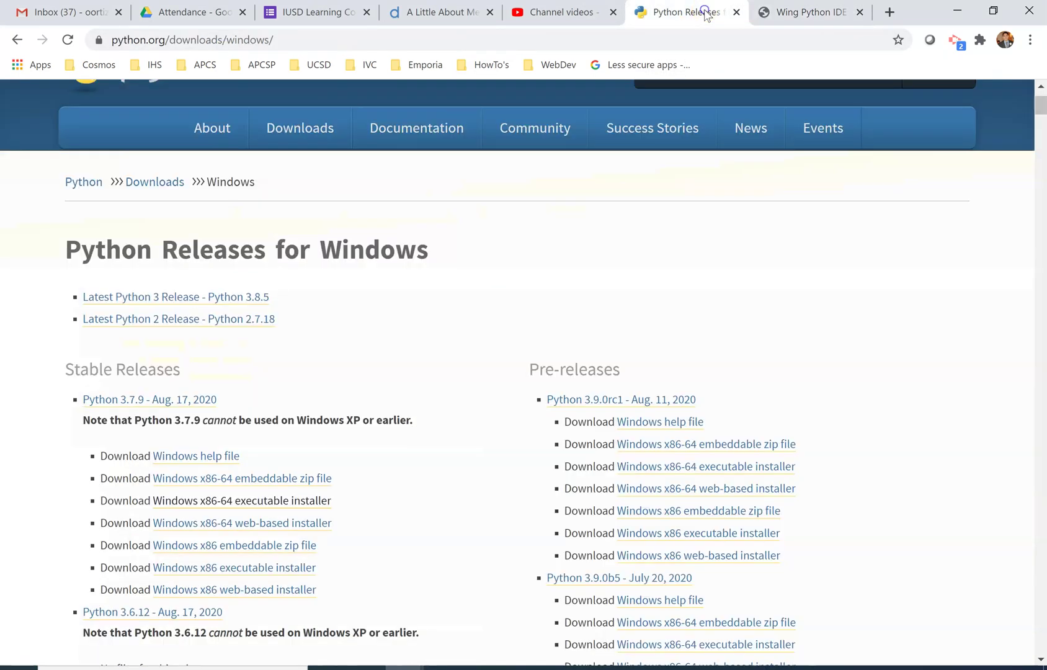
pyautogui.click(735, 14)
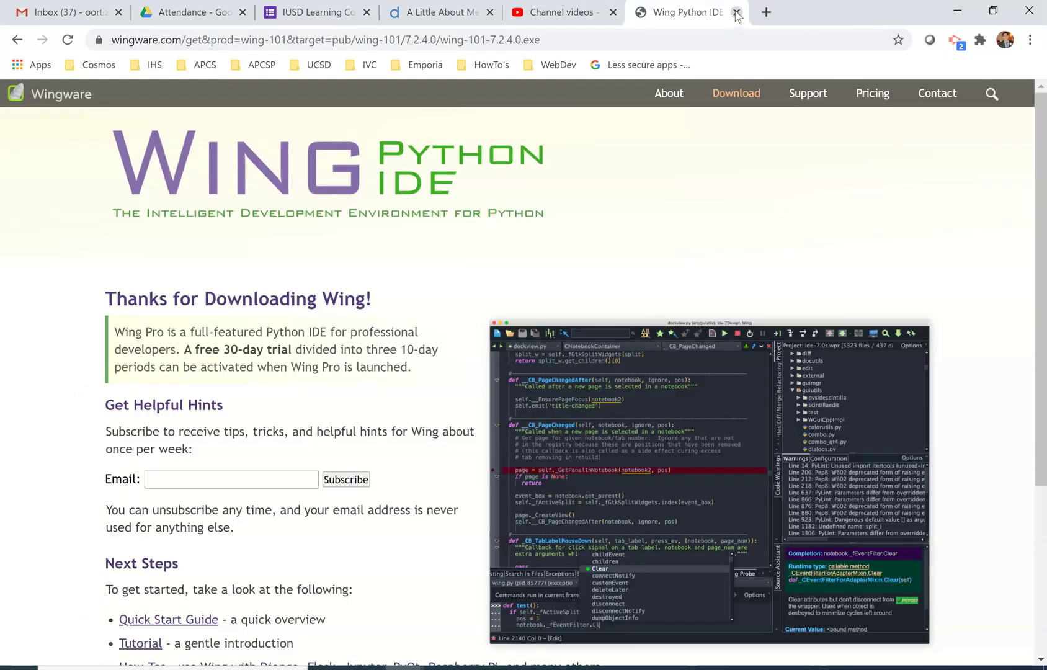
pyautogui.click(736, 13)
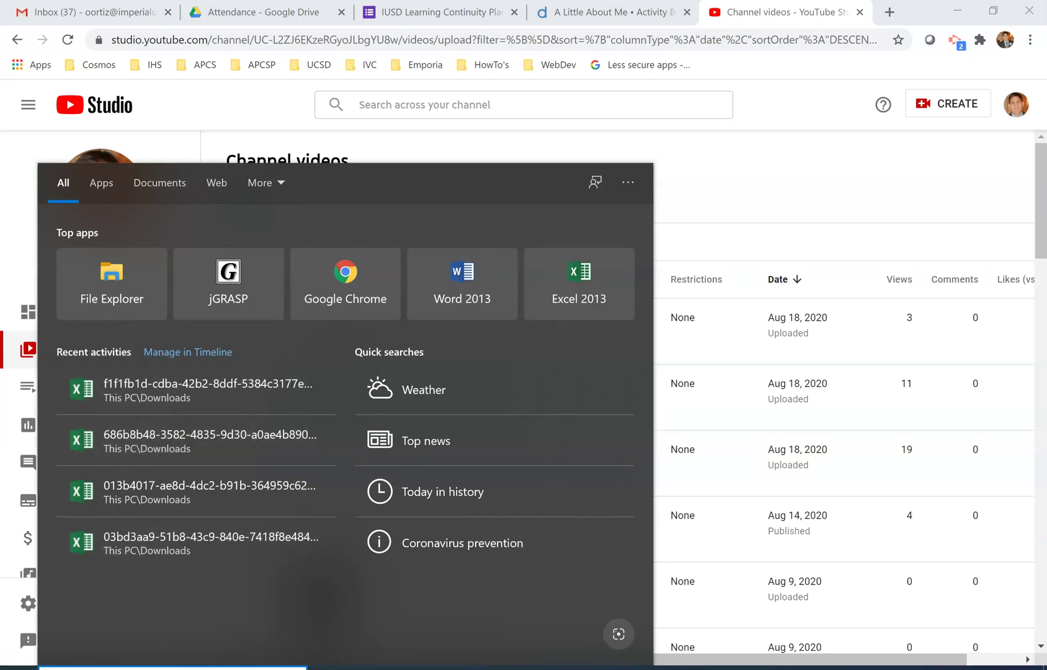
# - Find and launch Wing 101 7.2 from the Windows search, minimize the browser and accept Wing's license agreement
pyautogui.write('wing')
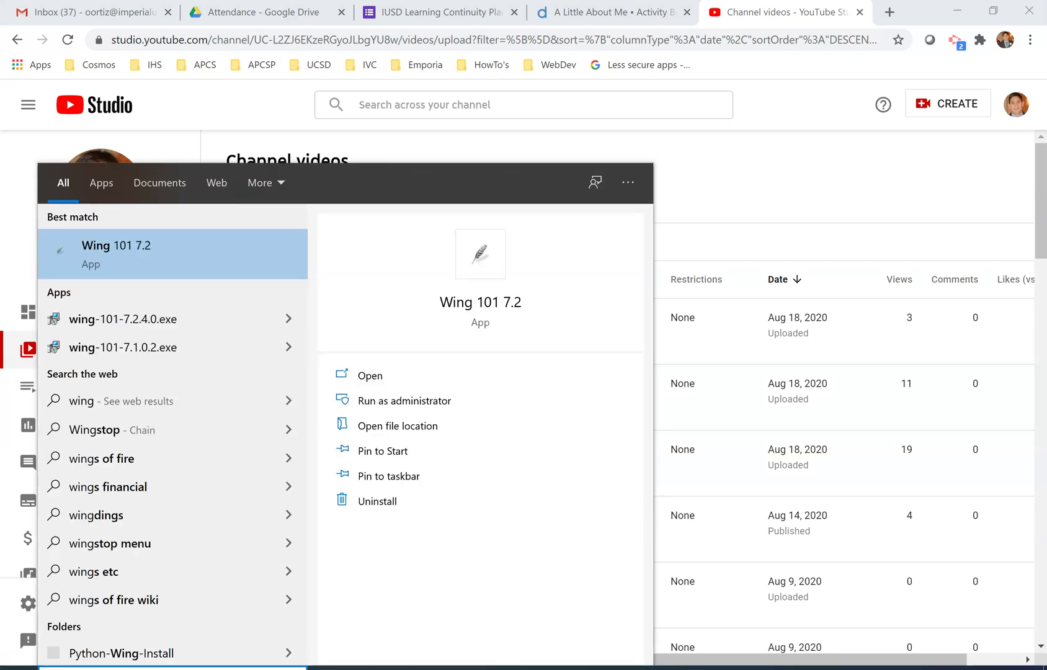
pyautogui.click(120, 255)
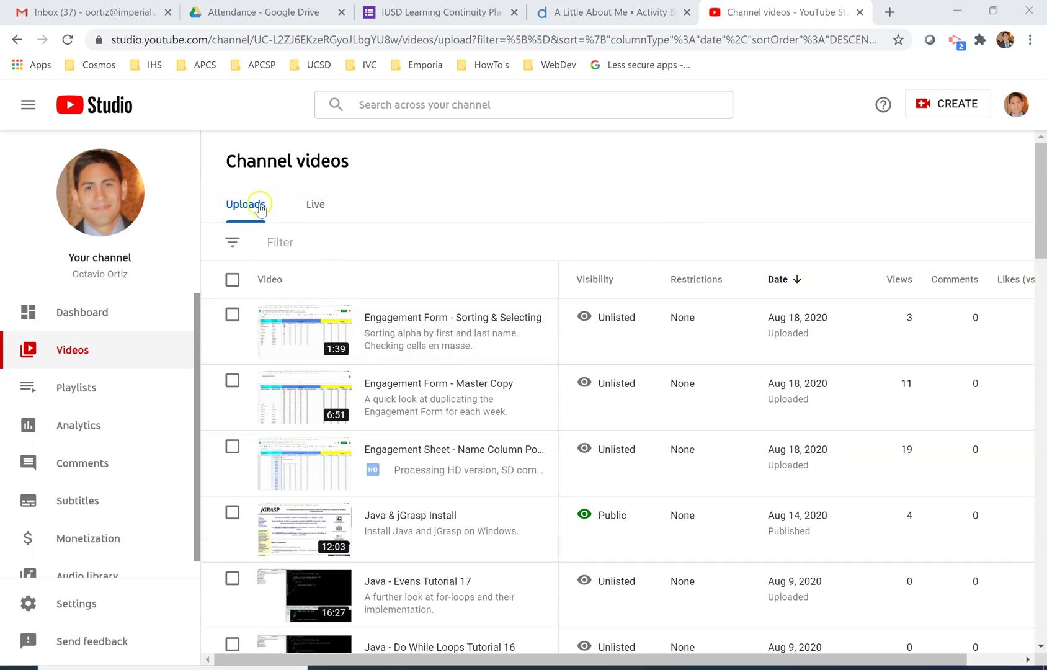
pyautogui.click(654, 19)
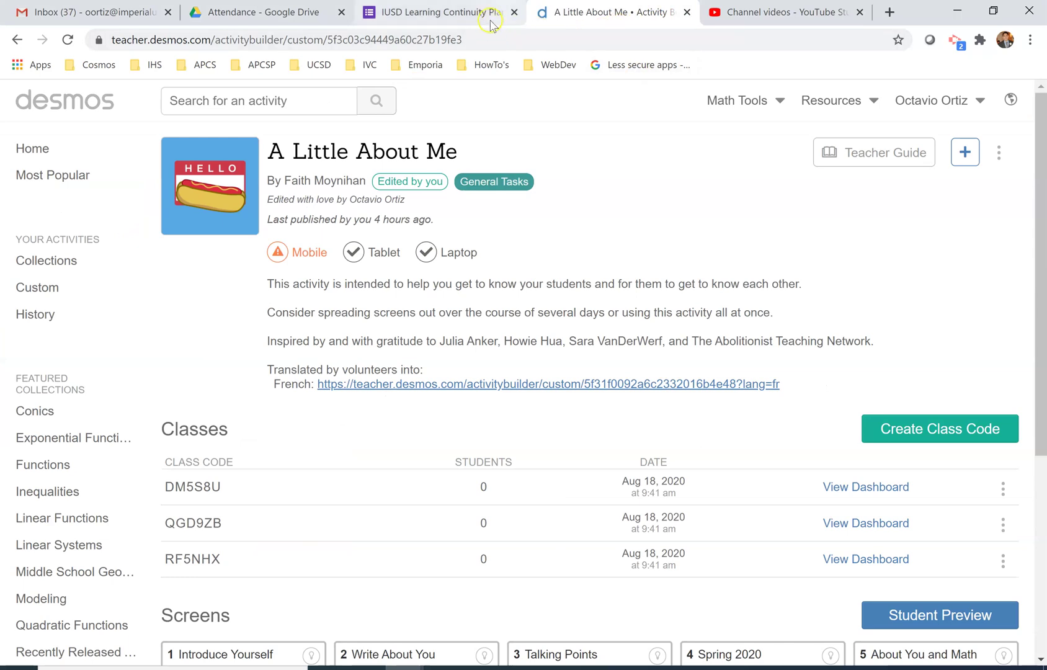
pyautogui.click(965, 10)
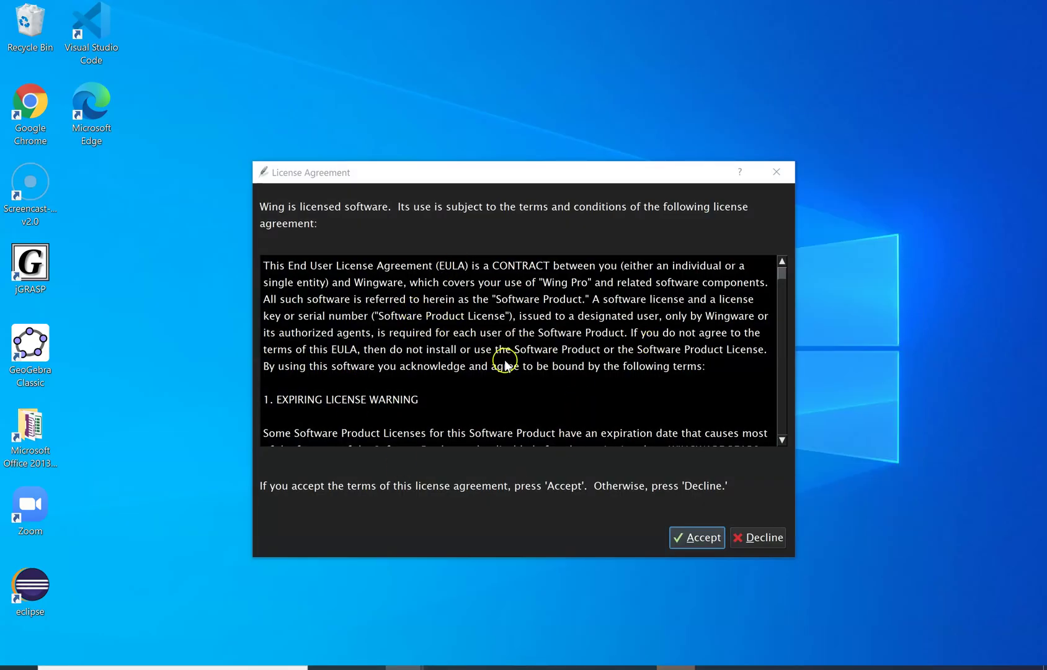
pyautogui.click(692, 538)
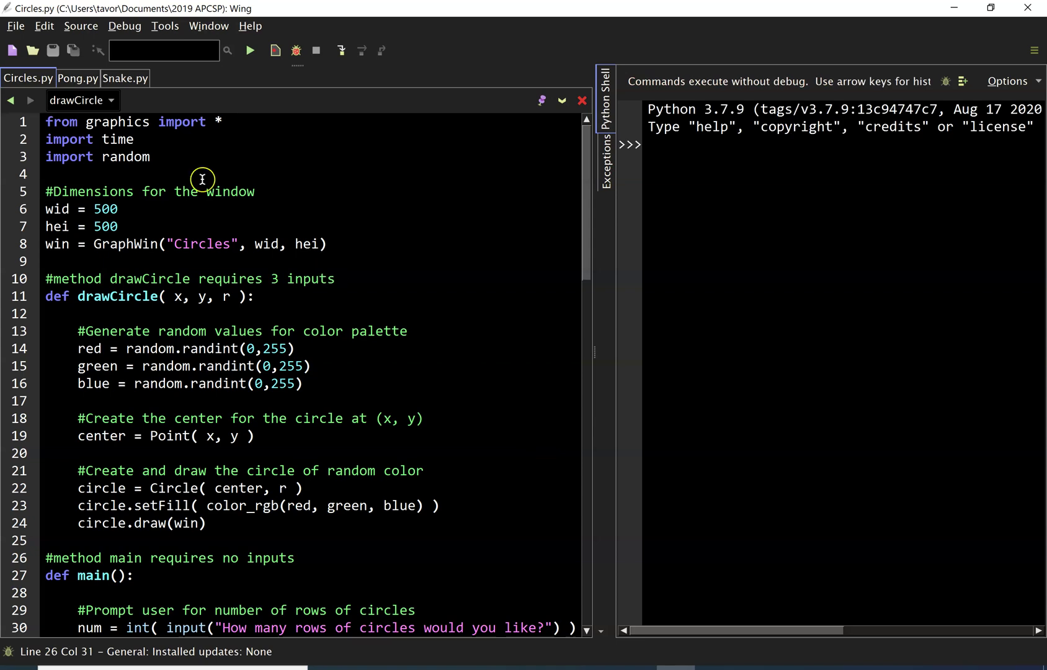
# - Close the open files Circles.py, Snake.py and Pong.py in the Wing editor
pyautogui.click(585, 100)
pyautogui.click(585, 100)
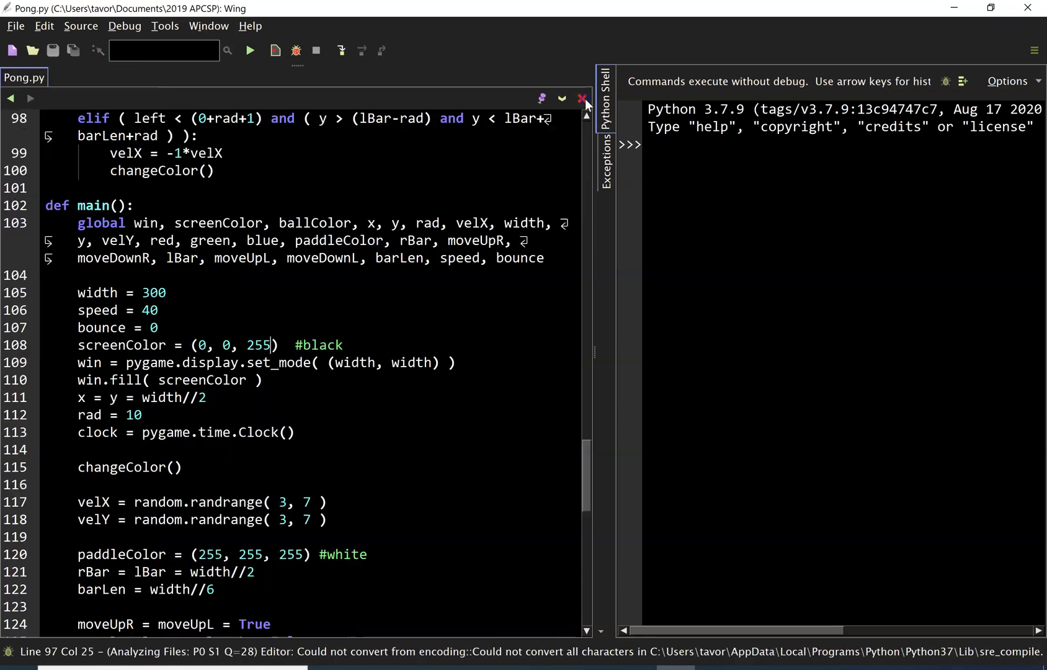
pyautogui.click(586, 100)
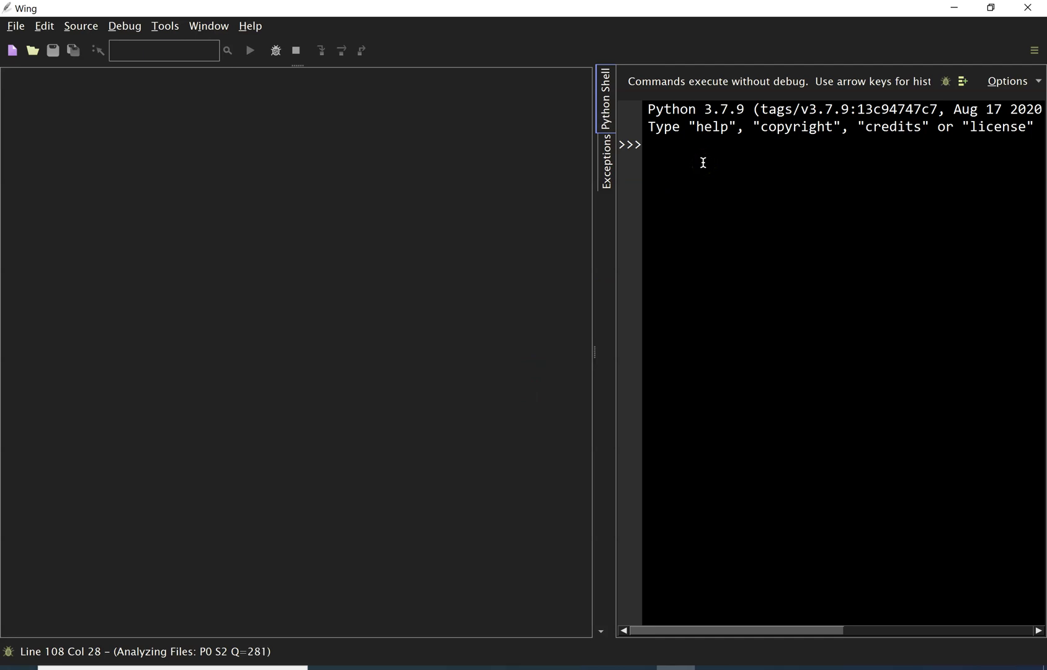
# - Run print( "Hi, how are you" ) in the Python Shell and highlight the printed output
pyautogui.write('print( "Hi, how are Y')
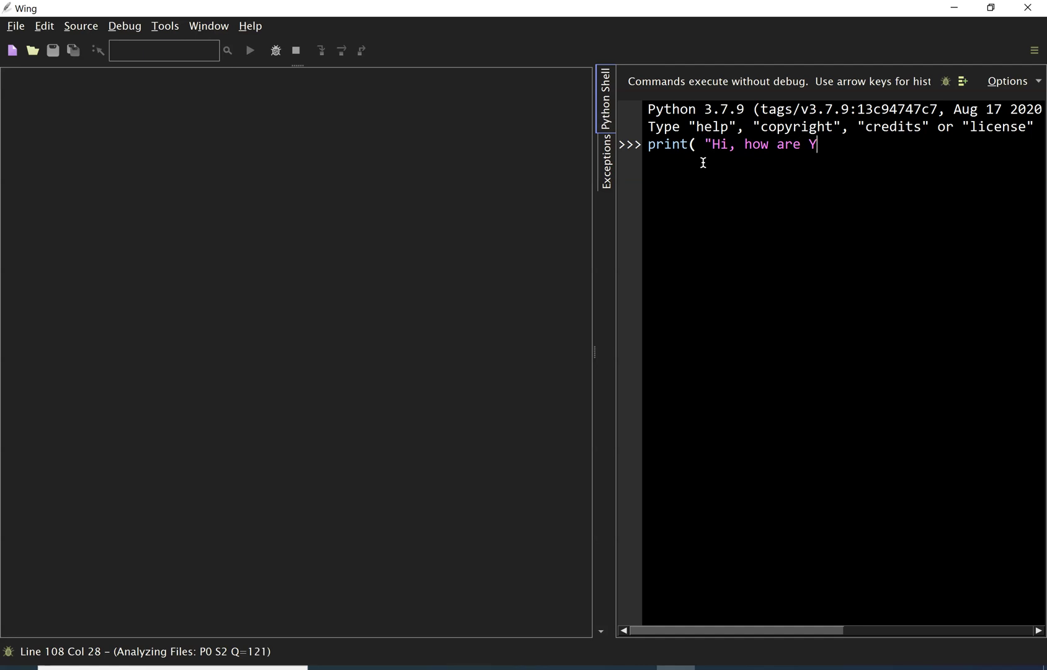
pyautogui.write('you" )')
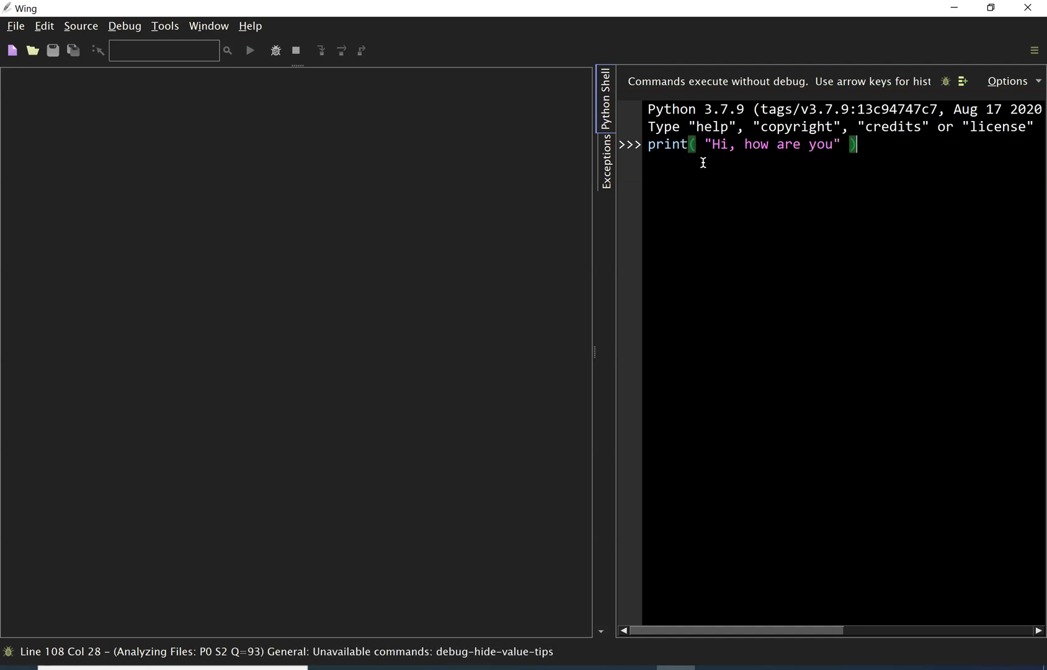
pyautogui.press('Return')
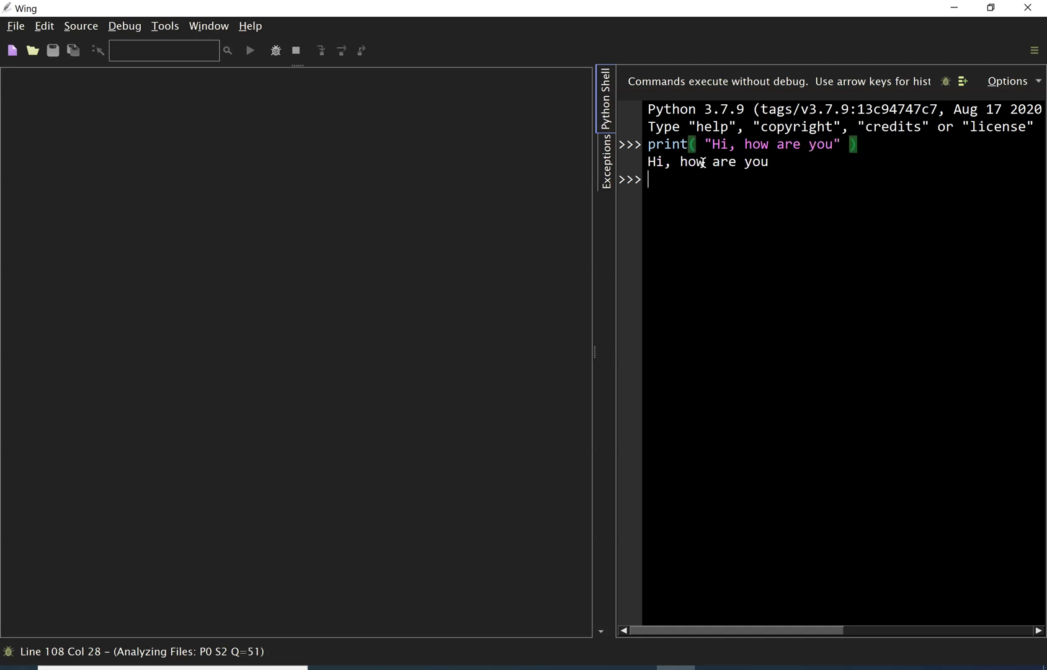
pyautogui.moveTo(770, 163); pyautogui.dragTo(643, 163)
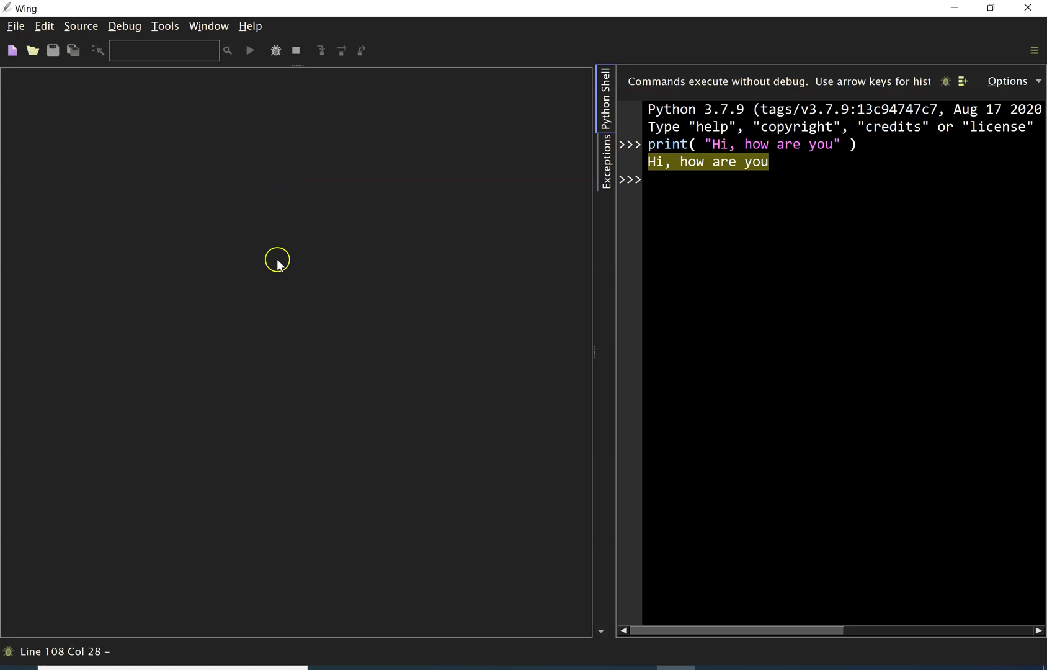
# - Run import pygame at the Python Shell prompt and highlight the pygame version line
pyautogui.click(764, 198)
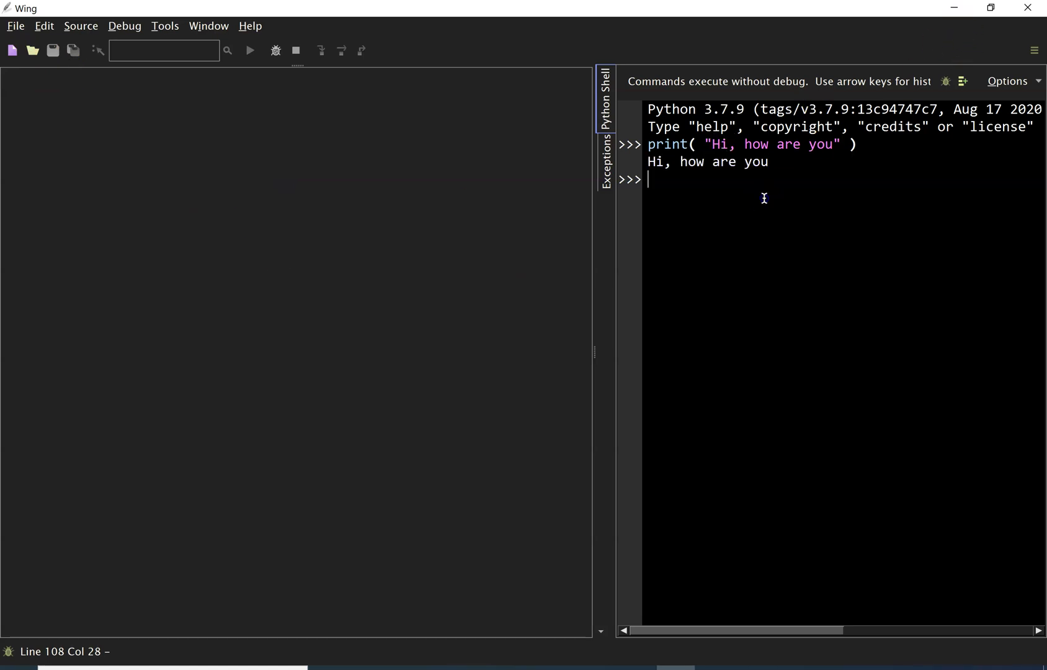
pyautogui.write('import pygame')
pyautogui.press('Return')
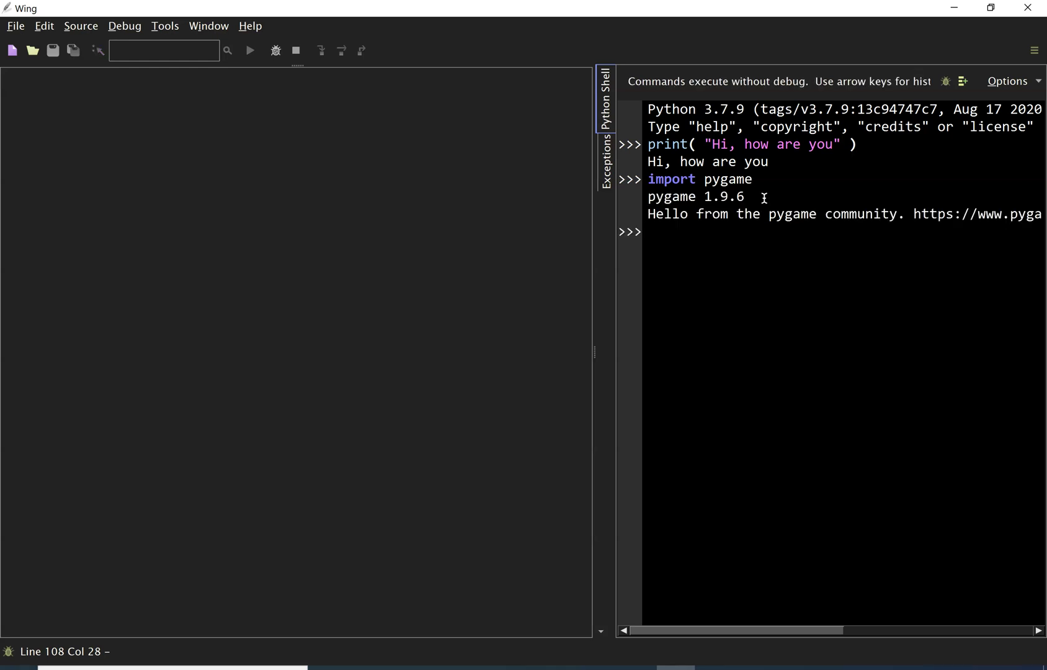
pyautogui.moveTo(748, 197); pyautogui.dragTo(643, 207)
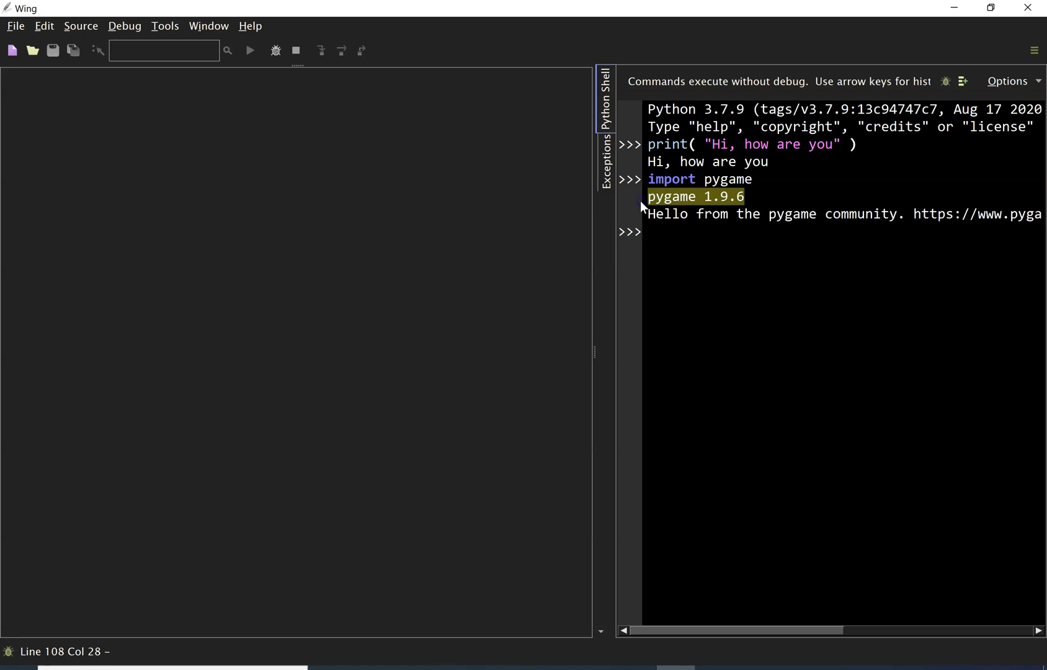
# - Minimize Wing, then search Windows for cmd and open the Command Prompt
pyautogui.click(954, 9)
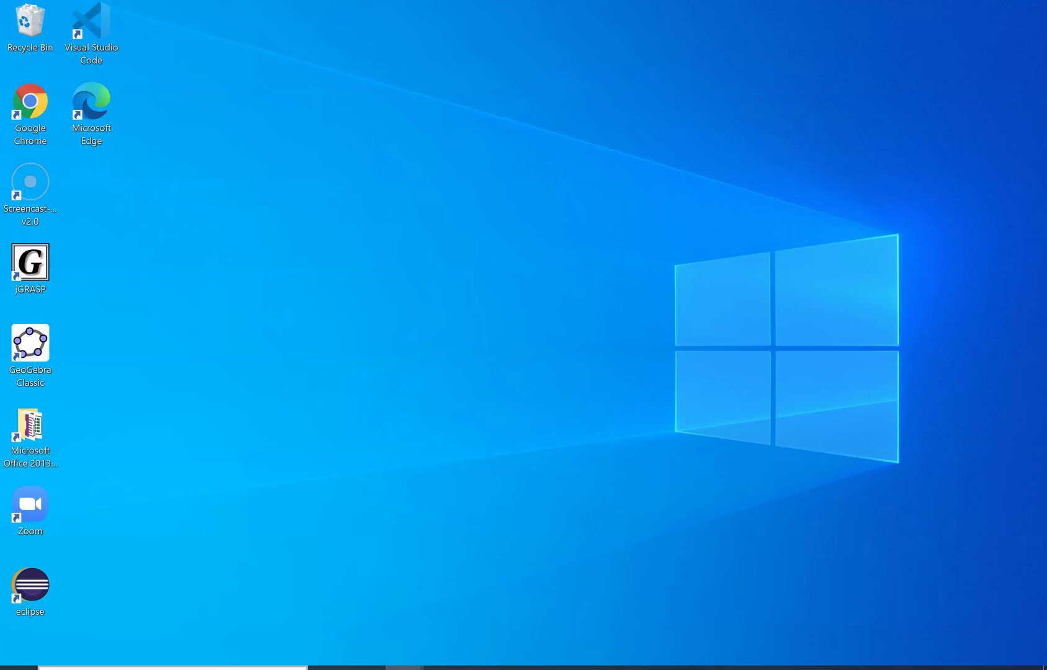
pyautogui.press('super+s')
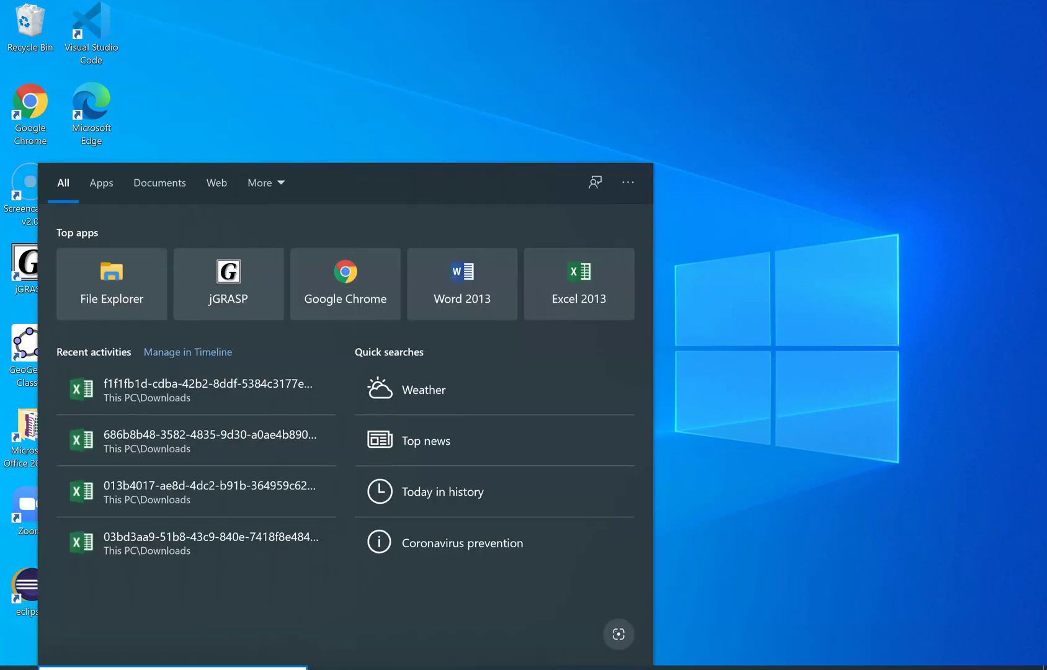
pyautogui.write('cmd')
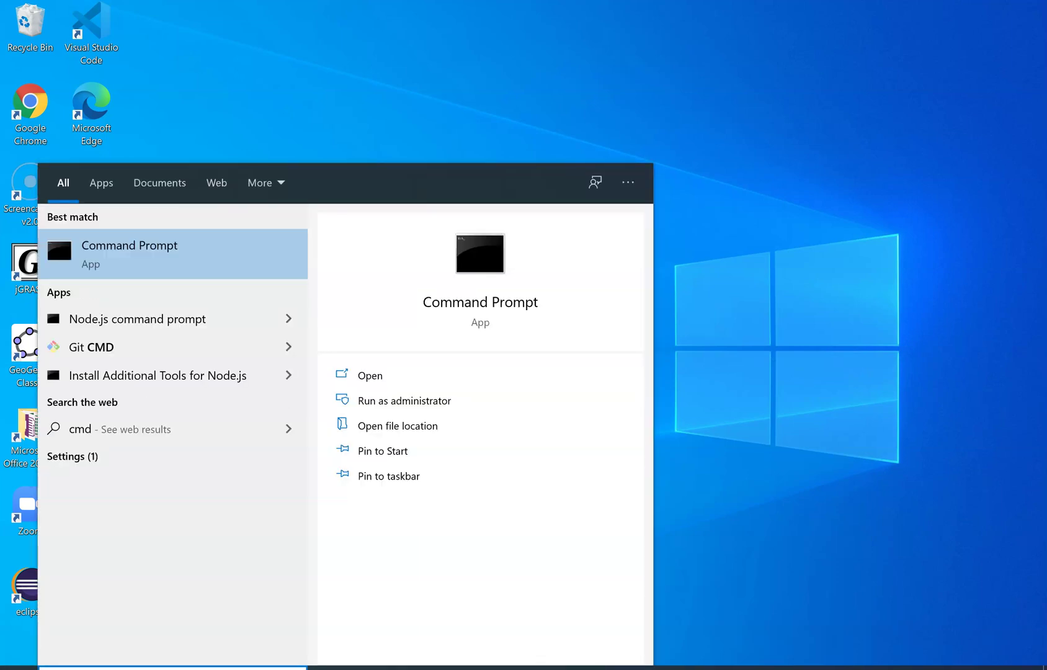
pyautogui.click(189, 259)
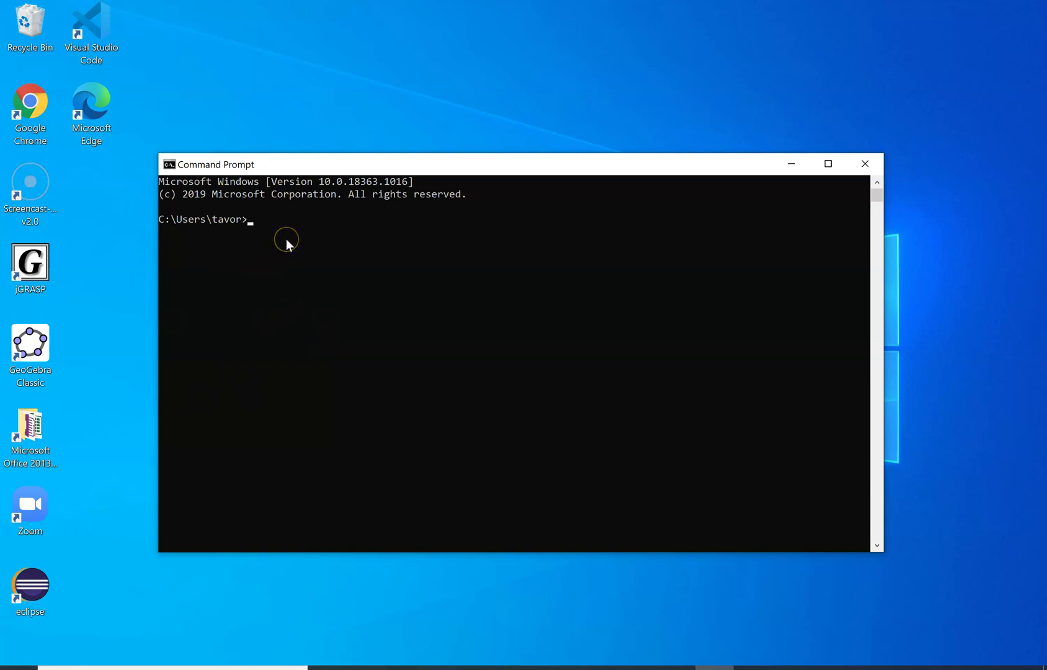
# - Go up two folder levels with cd .. to reach the root of drive C
pyautogui.write('..')
pyautogui.press('Return')
pyautogui.write('cd ..')
pyautogui.press('Return')
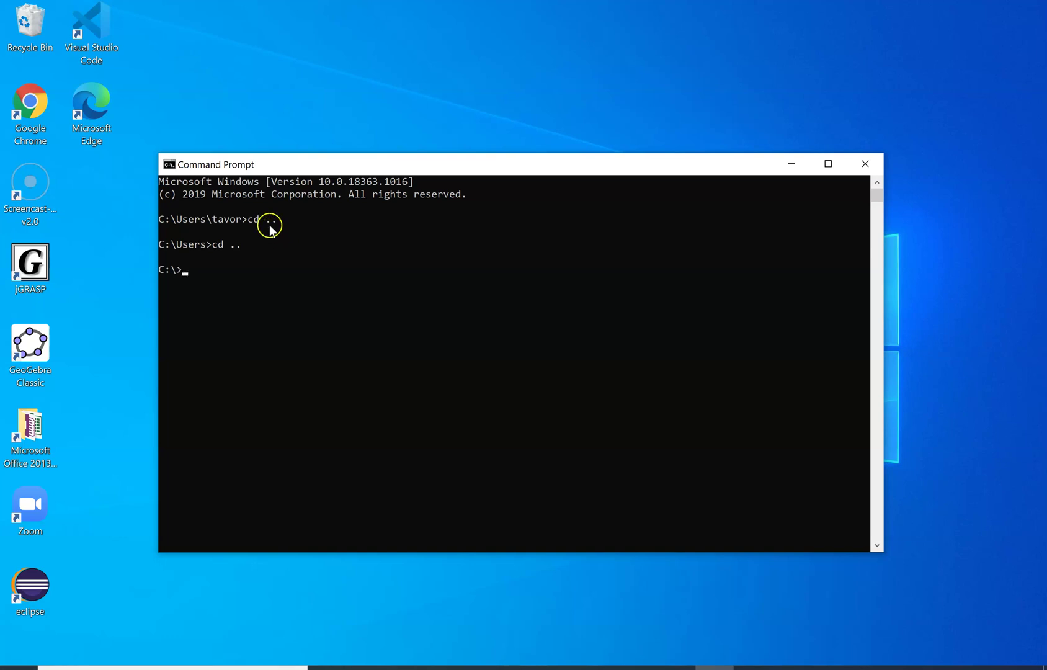
pyautogui.moveTo(265, 222); pyautogui.dragTo(282, 228)
pyautogui.click(238, 269)
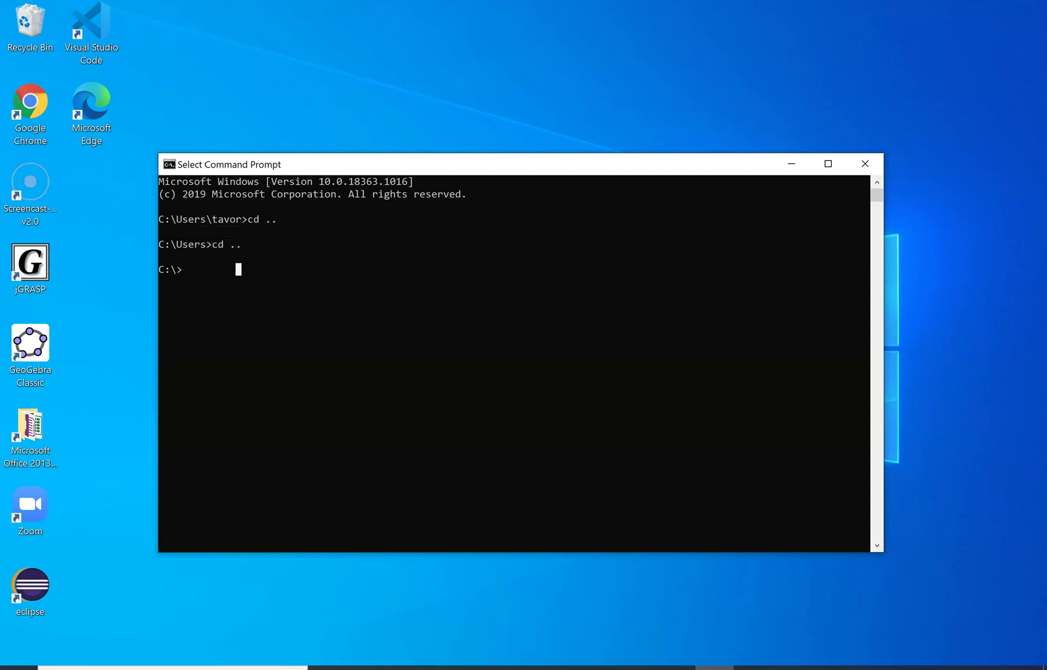
# - Run py -m pip install -U pygame --user in the Command Prompt and highlight the start of its requirement message
pyautogui.hotkey('alt', 'Tab')
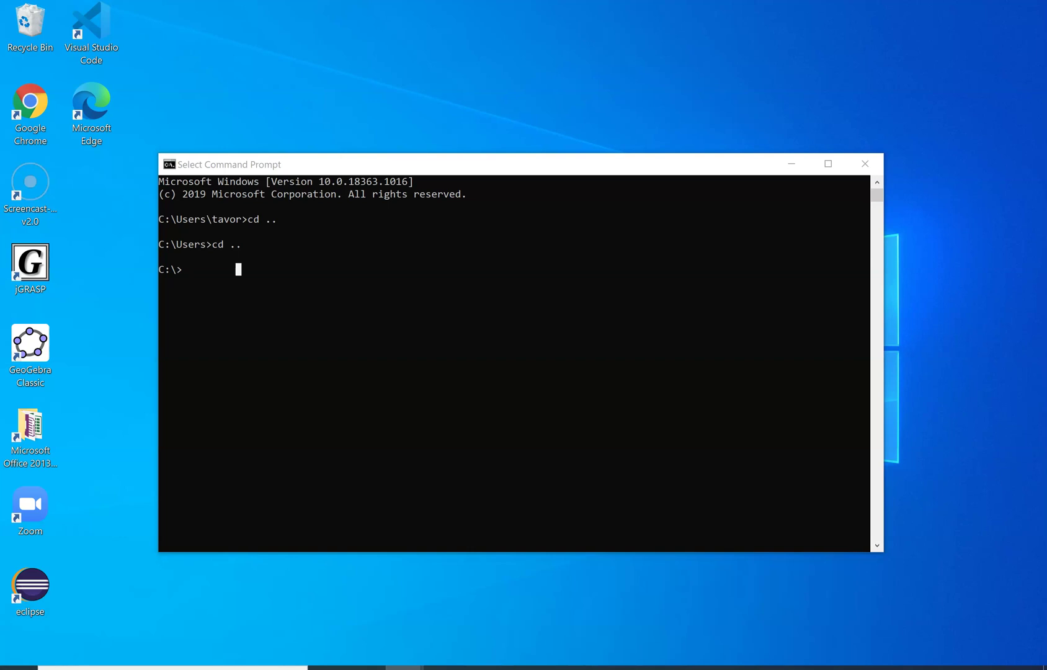
pyautogui.click(495, 299)
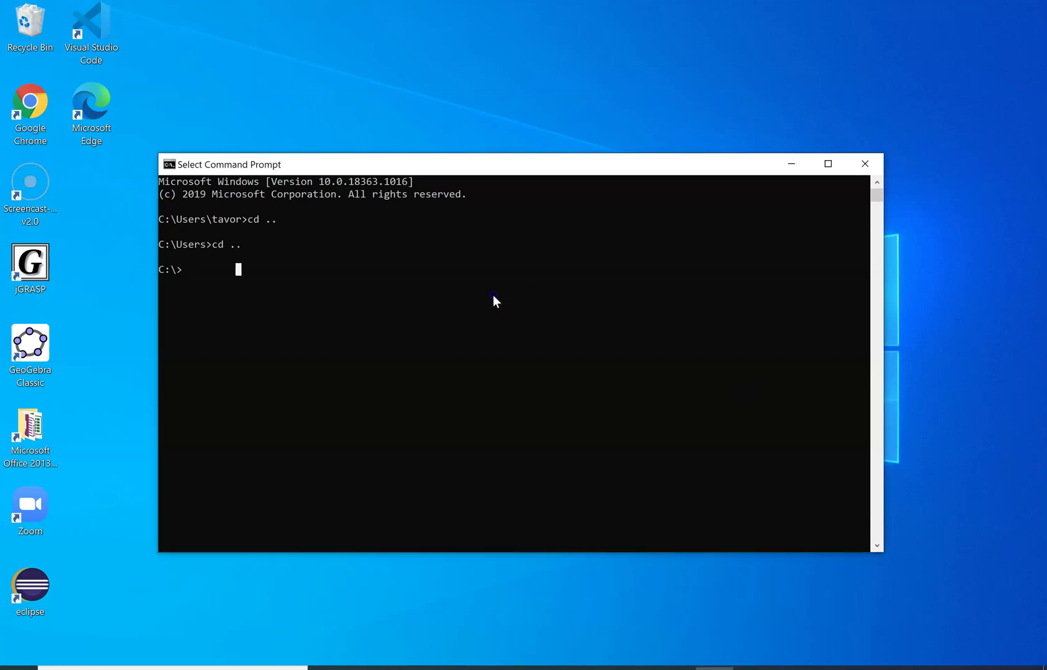
pyautogui.write('p')
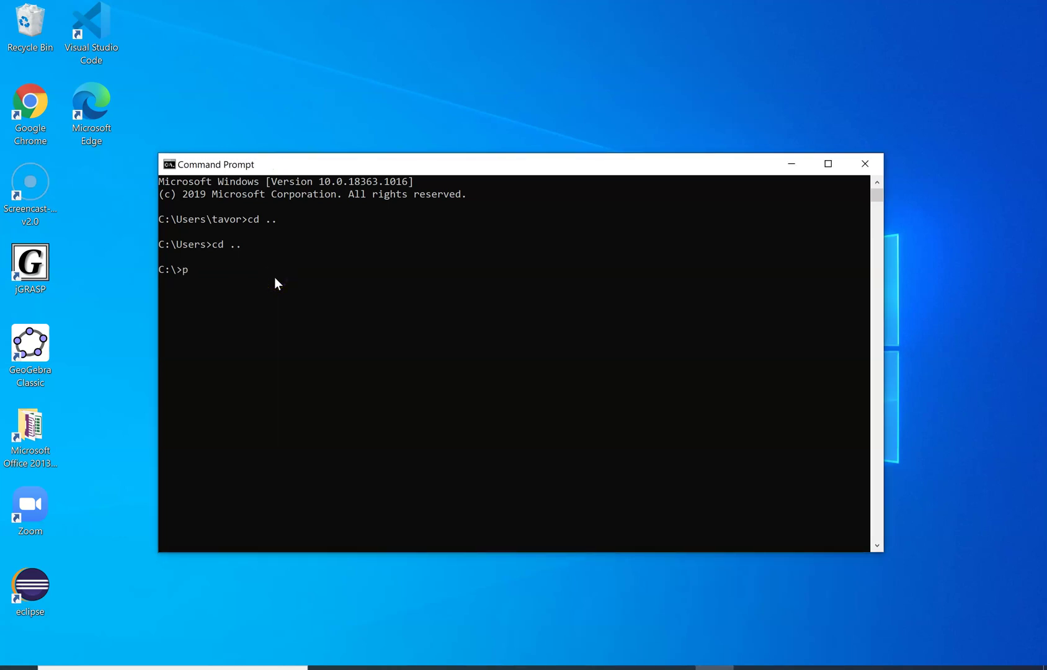
pyautogui.write('y -m pip')
pyautogui.write('install -U pygame --user')
pyautogui.press('Return')
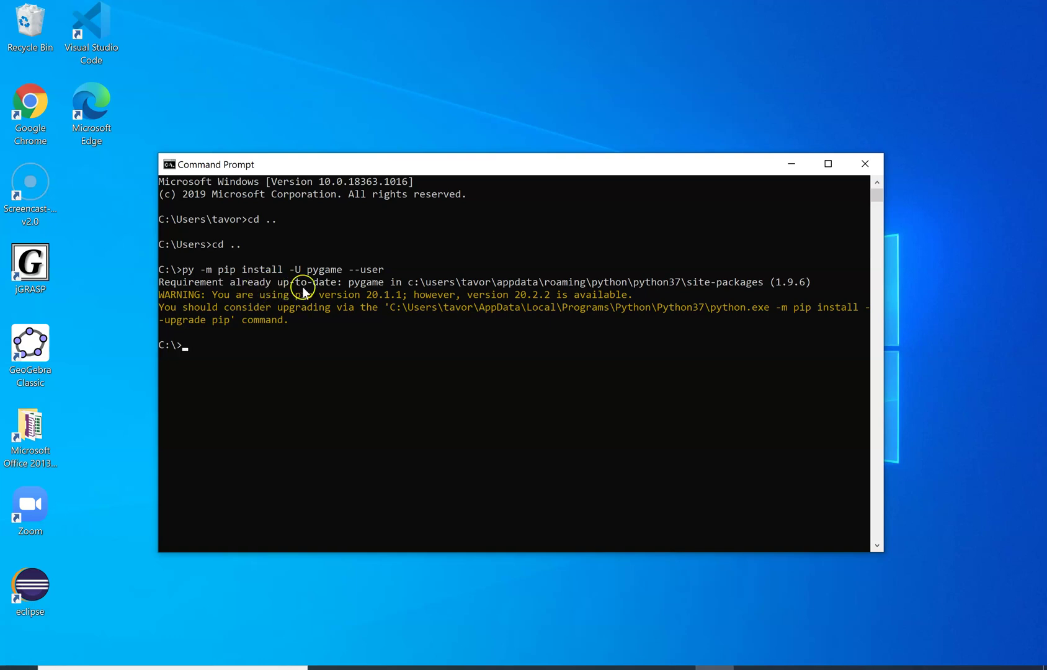
pyautogui.moveTo(342, 282); pyautogui.dragTo(160, 285)
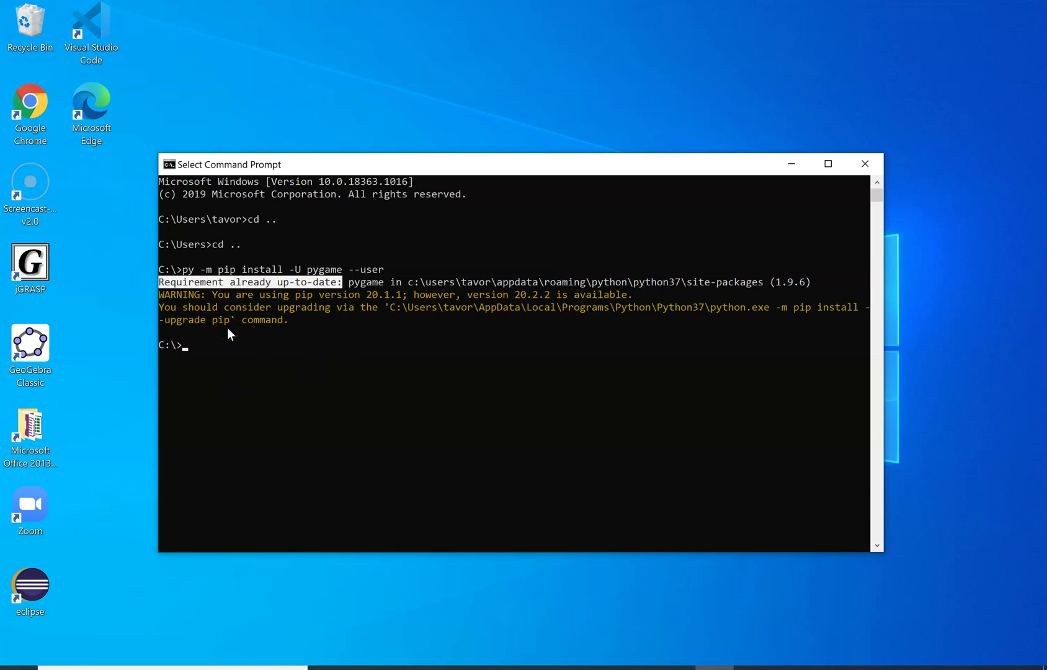
pyautogui.click(696, 163)
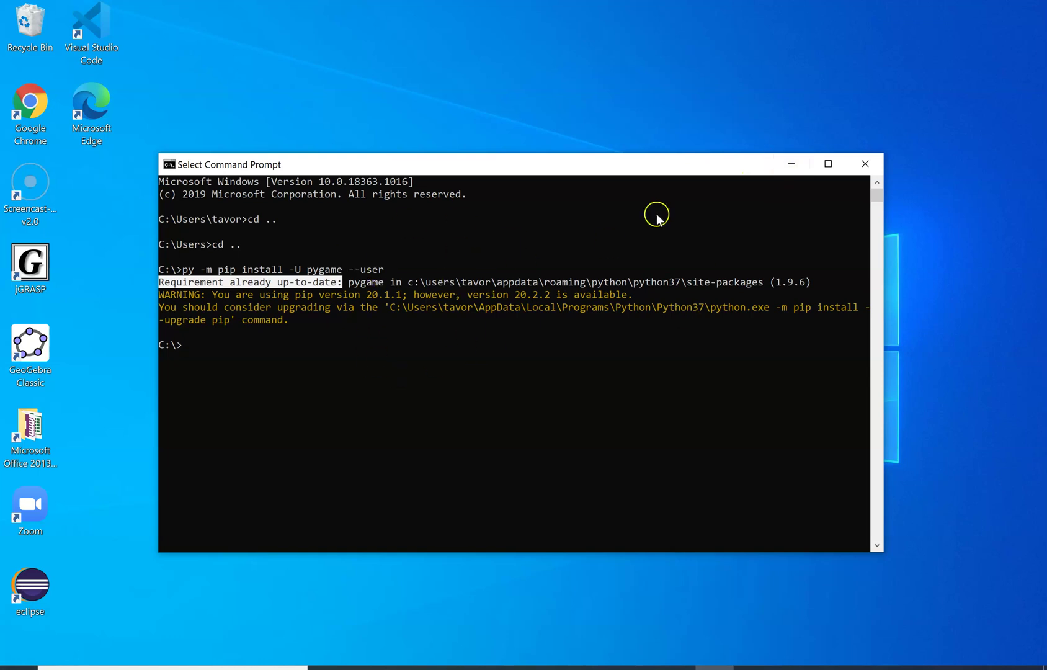
# - Minimize the Command Prompt, switch back to Wing and run import pygame again in the Python Shell
pyautogui.click(791, 164)
pyautogui.click(676, 668)
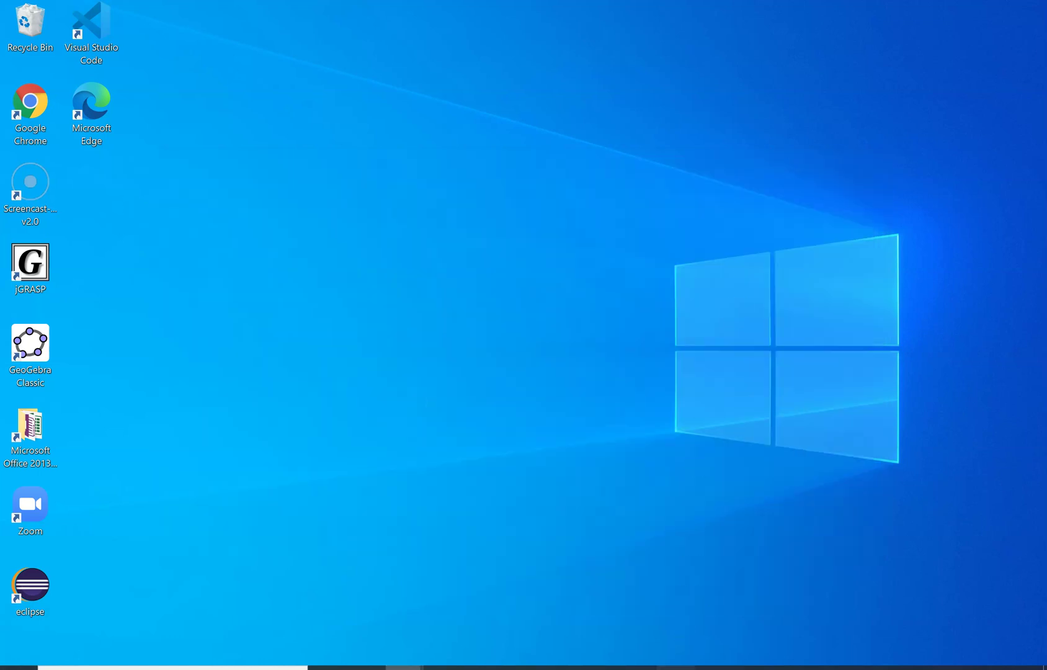
pyautogui.click(739, 406)
pyautogui.click(778, 209)
pyautogui.click(709, 238)
pyautogui.write('impo')
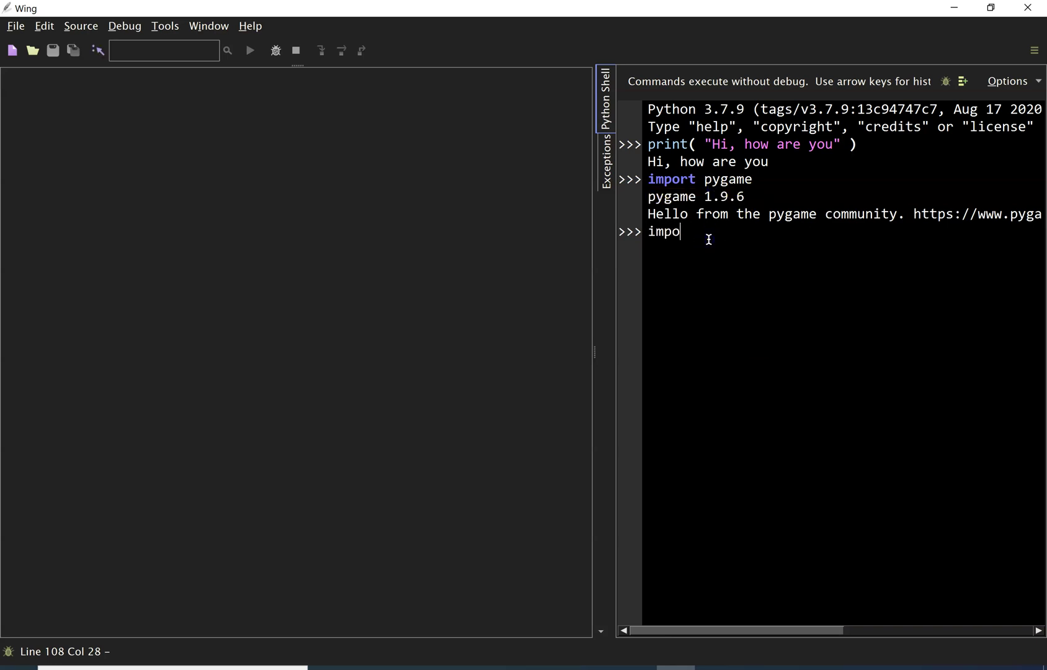
pyautogui.write('rt pygame')
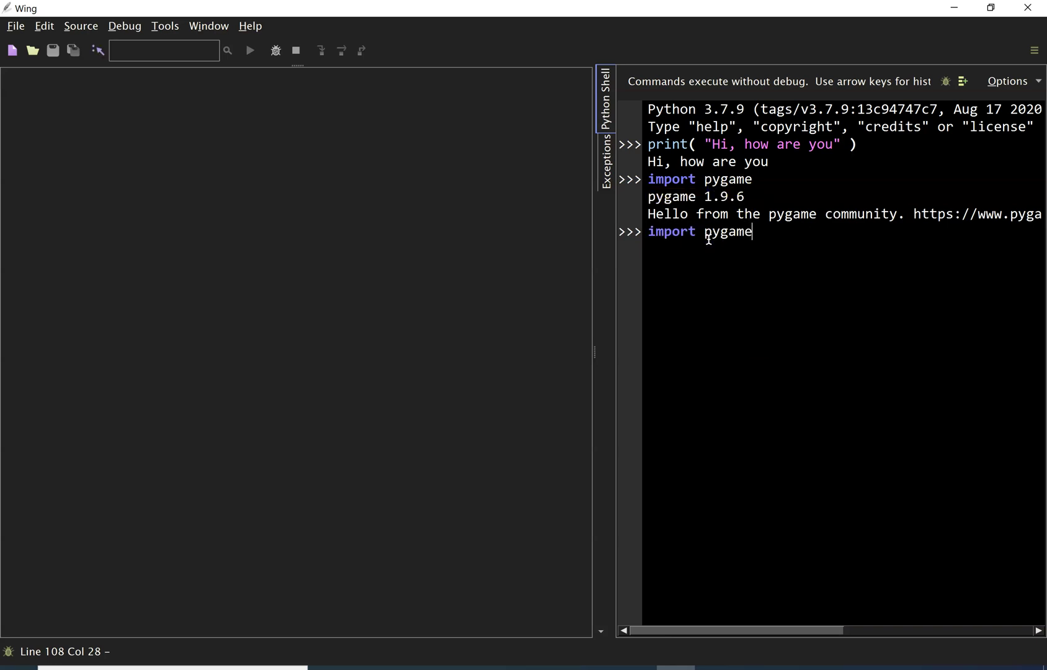
pyautogui.press('Return')
pyautogui.moveTo(750, 198); pyautogui.dragTo(649, 197)
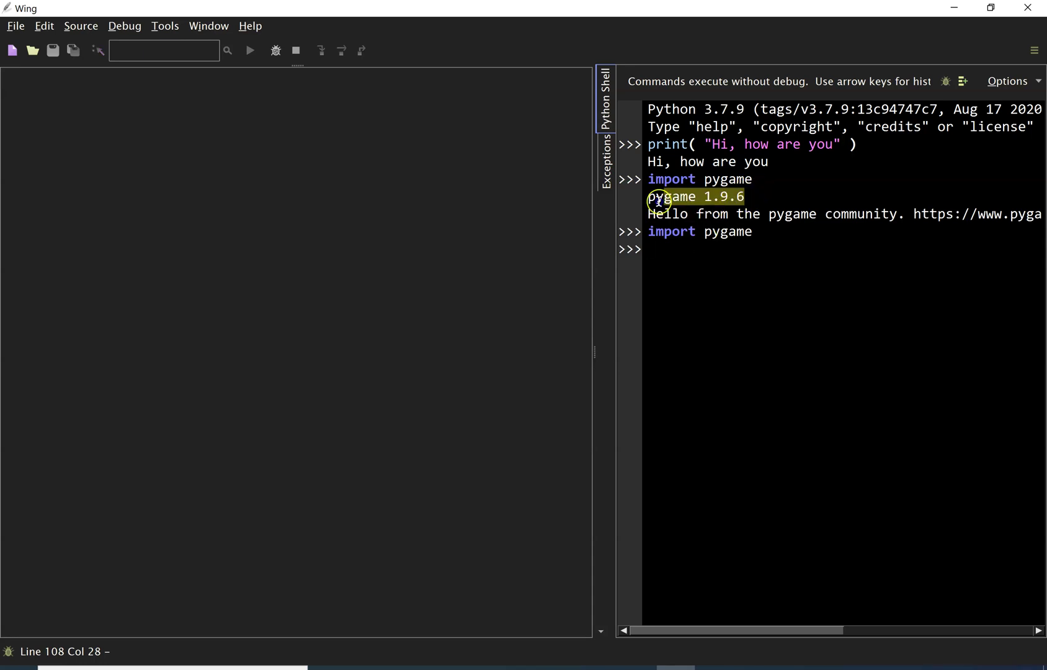
pyautogui.click(649, 216)
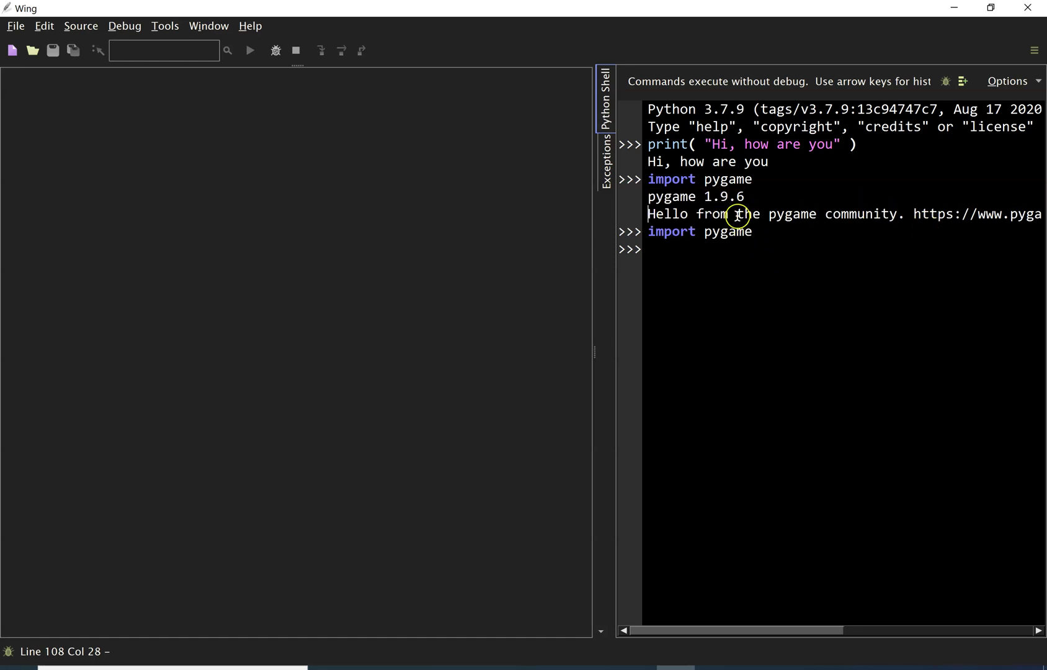
# - Recall the last import pygame statement at the Python Shell prompt and rerun it
pyautogui.click(748, 250)
pyautogui.press('Up')
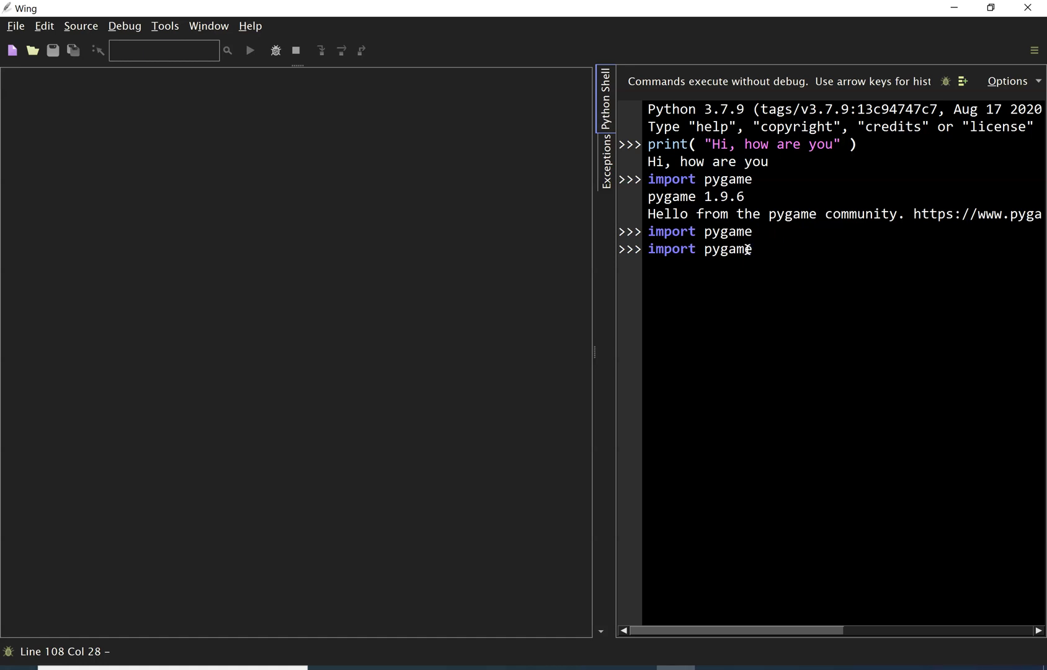
pyautogui.press('Return')
# - Restart the Python Shell and confirm clearing it to a blank session
pyautogui.click(1017, 83)
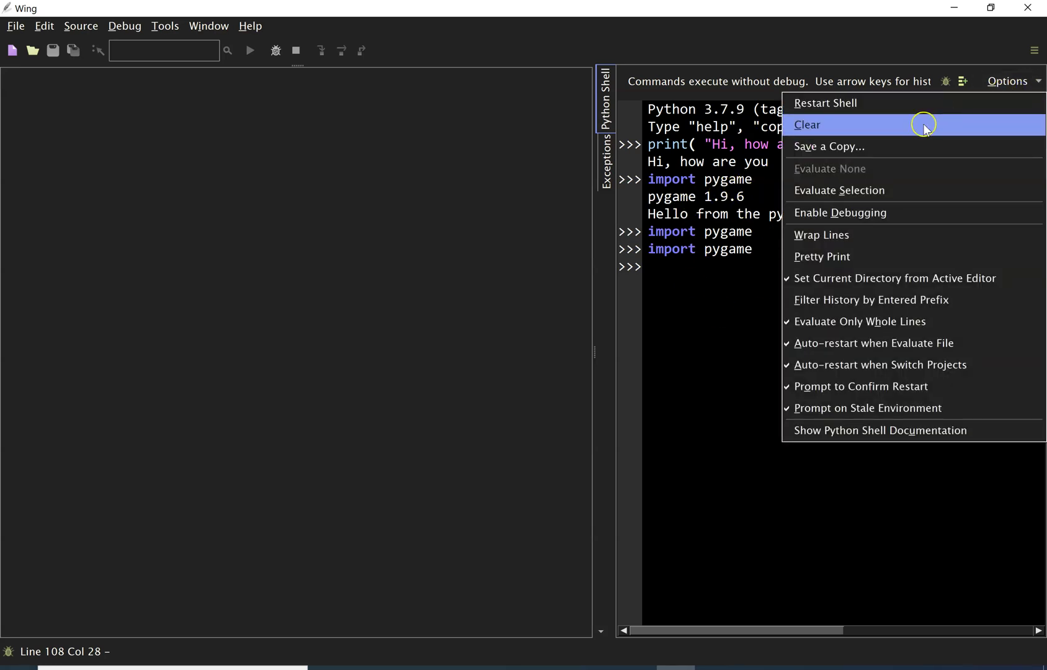
pyautogui.click(918, 101)
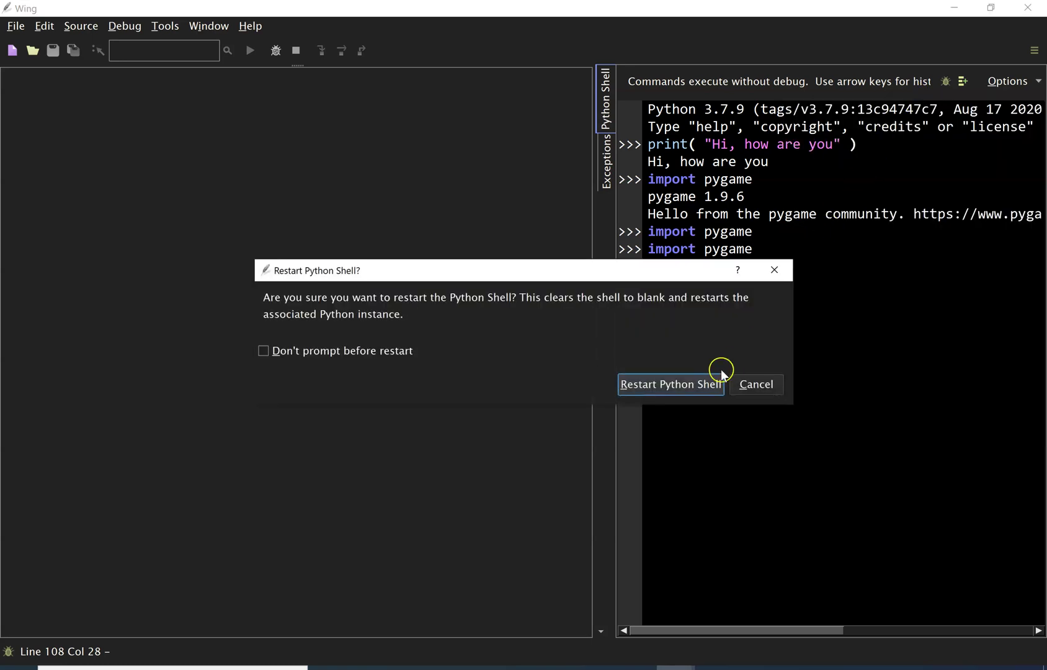
pyautogui.click(710, 379)
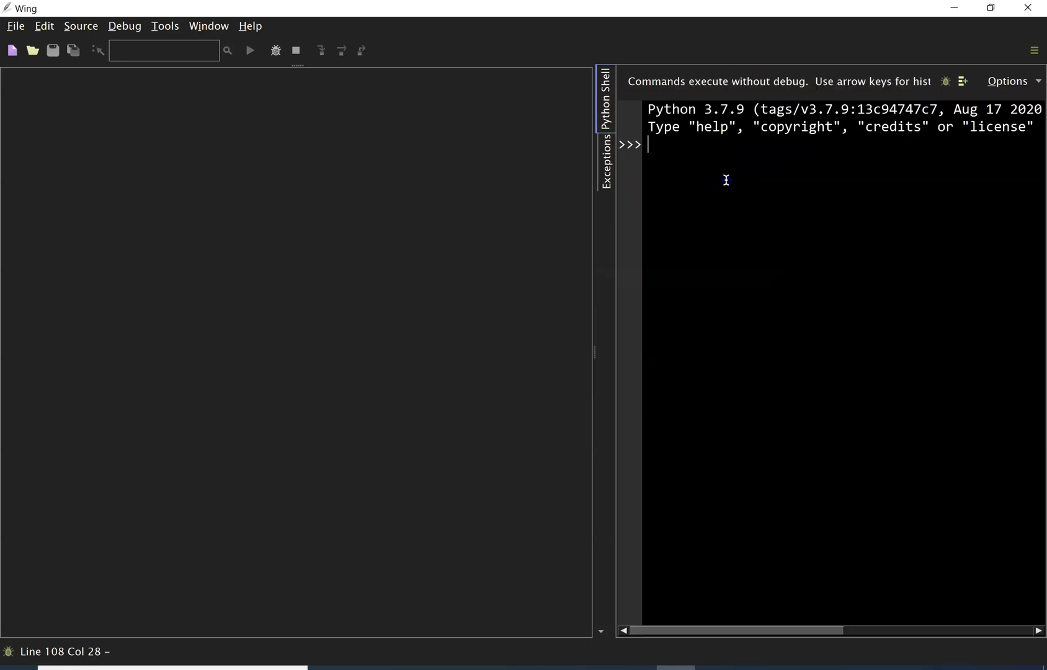
# - Import pygame in the freshly restarted Python Shell
pyautogui.write('py')
pyautogui.press('BackSpace')
pyautogui.press('BackSpace')
pyautogui.write('import pygame')
pyautogui.press('Return')
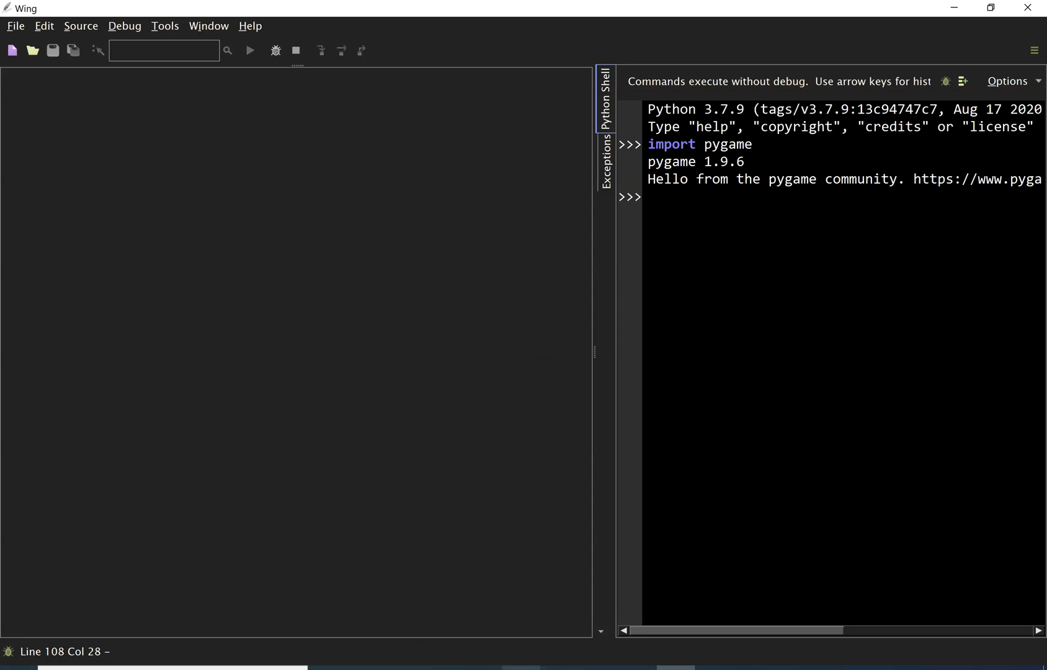
pyautogui.click(519, 611)
pyautogui.click(527, 370)
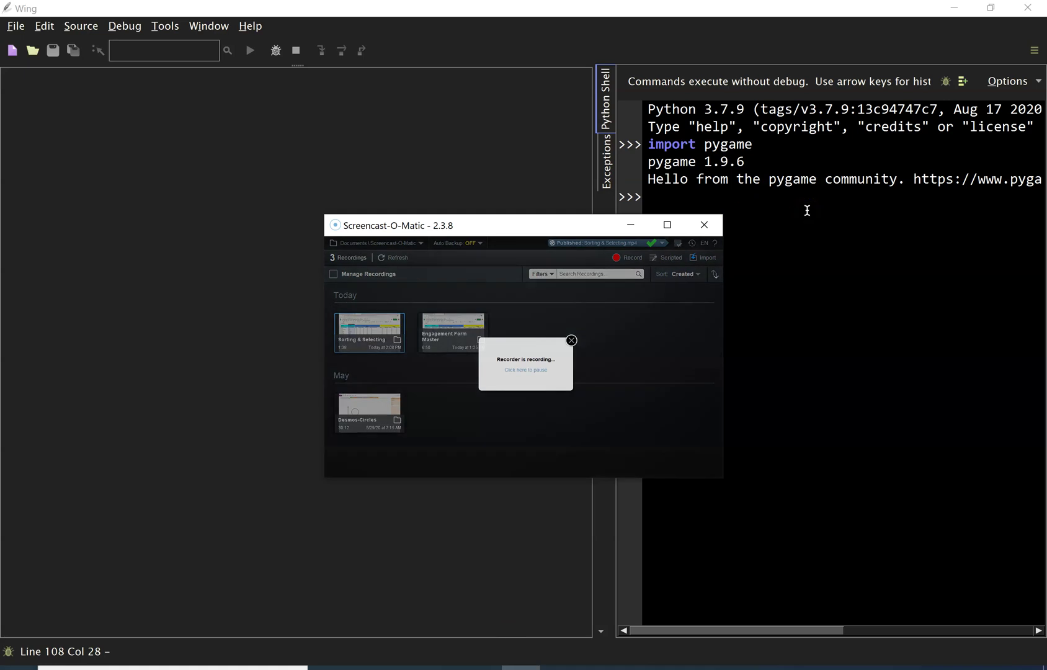
pyautogui.click(807, 211)
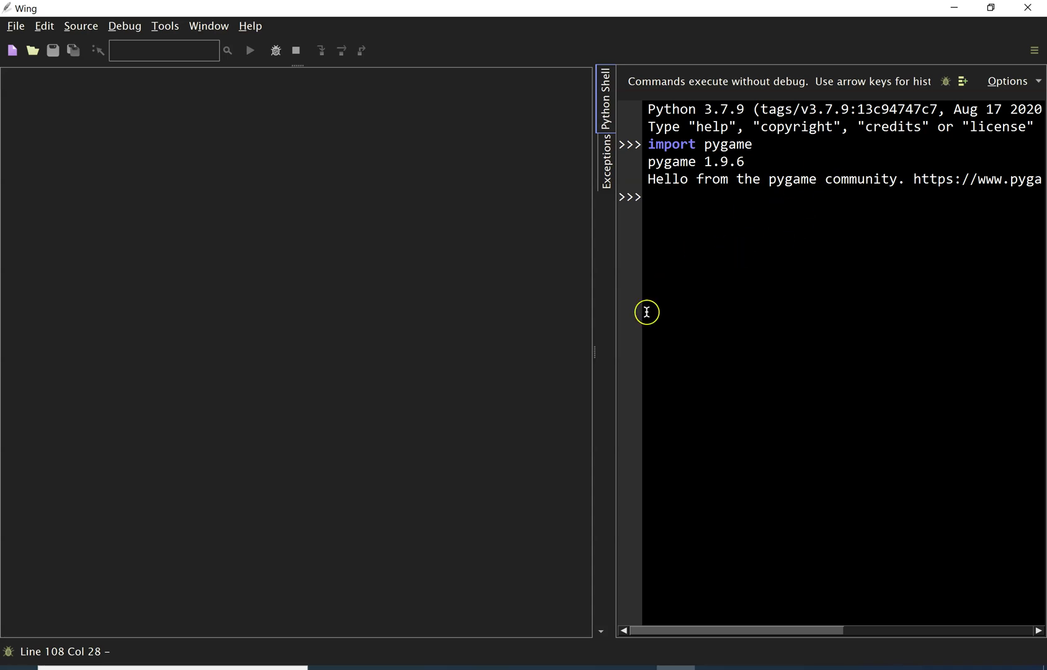
# - Switch to the Chrome window showing the Desmos activity, open scratch.mit.edu in a new tab and create a new Scratch project
pyautogui.click(403, 668)
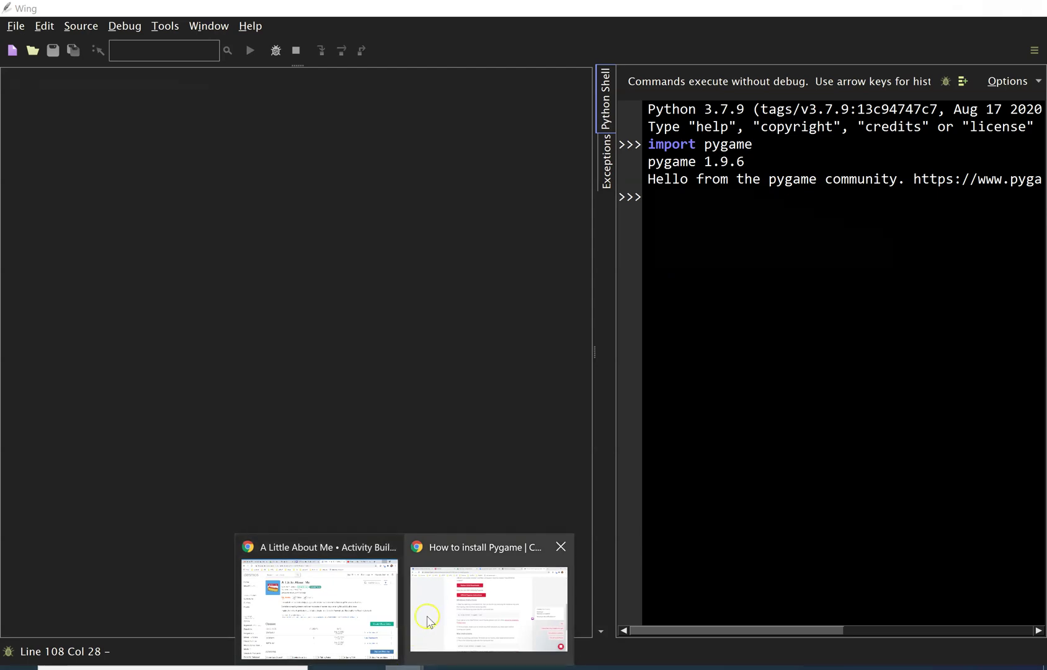
pyautogui.click(316, 613)
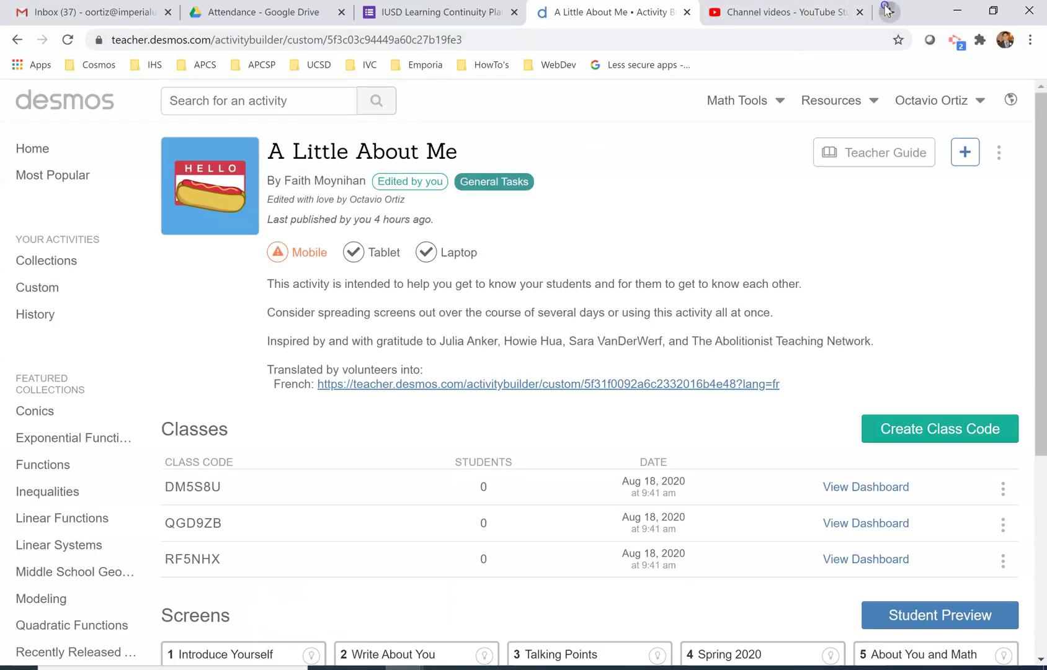
pyautogui.click(890, 11)
pyautogui.write('scra')
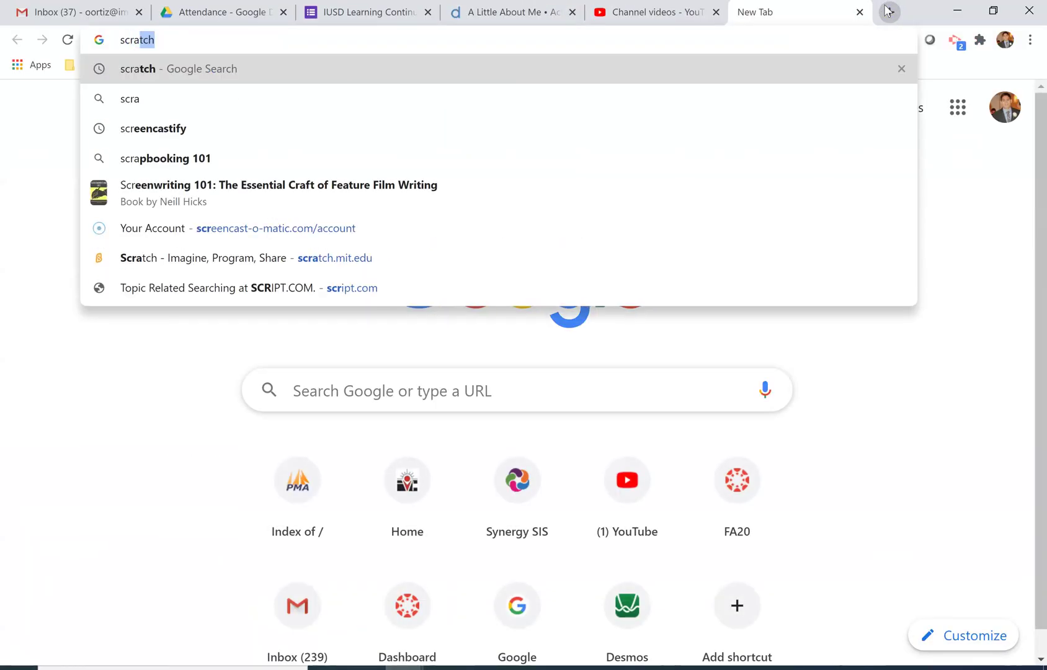
pyautogui.write('tch')
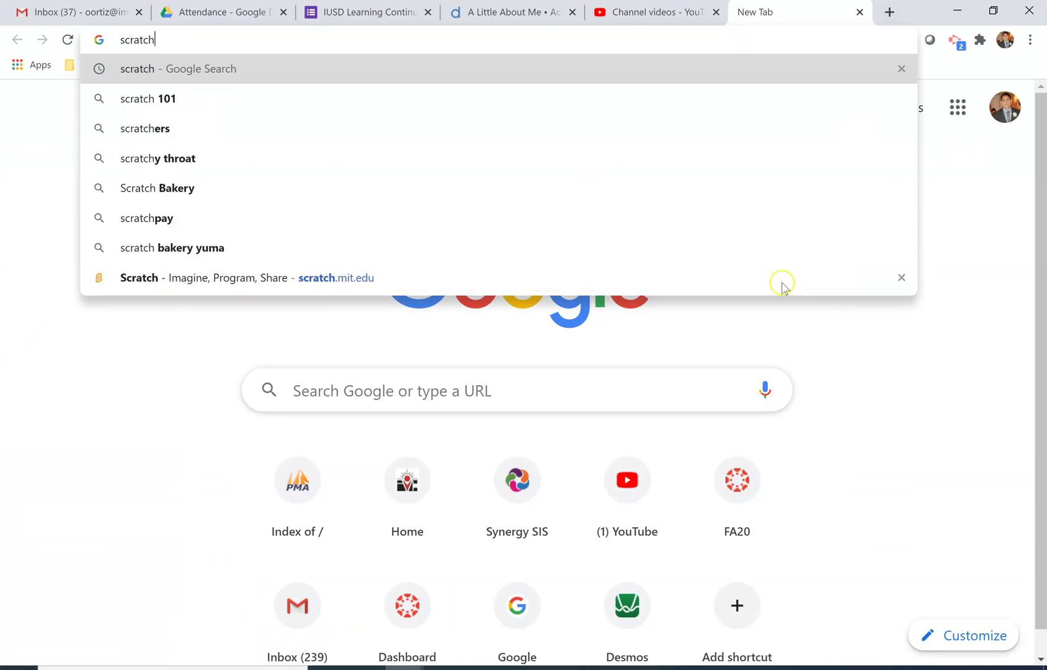
pyautogui.click(357, 282)
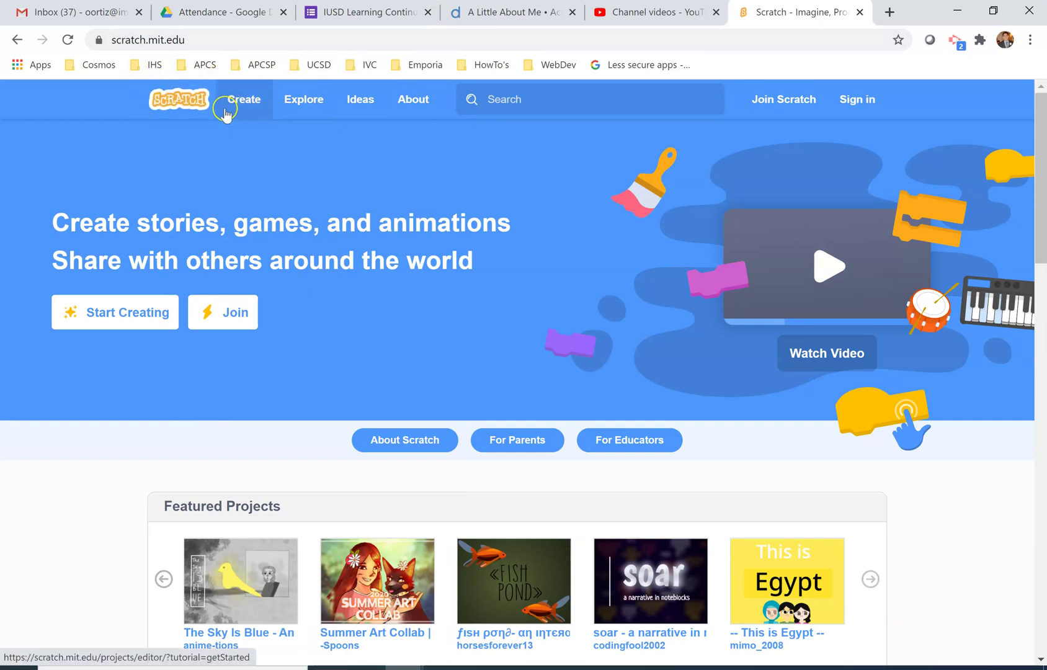
pyautogui.click(245, 101)
pyautogui.click(249, 100)
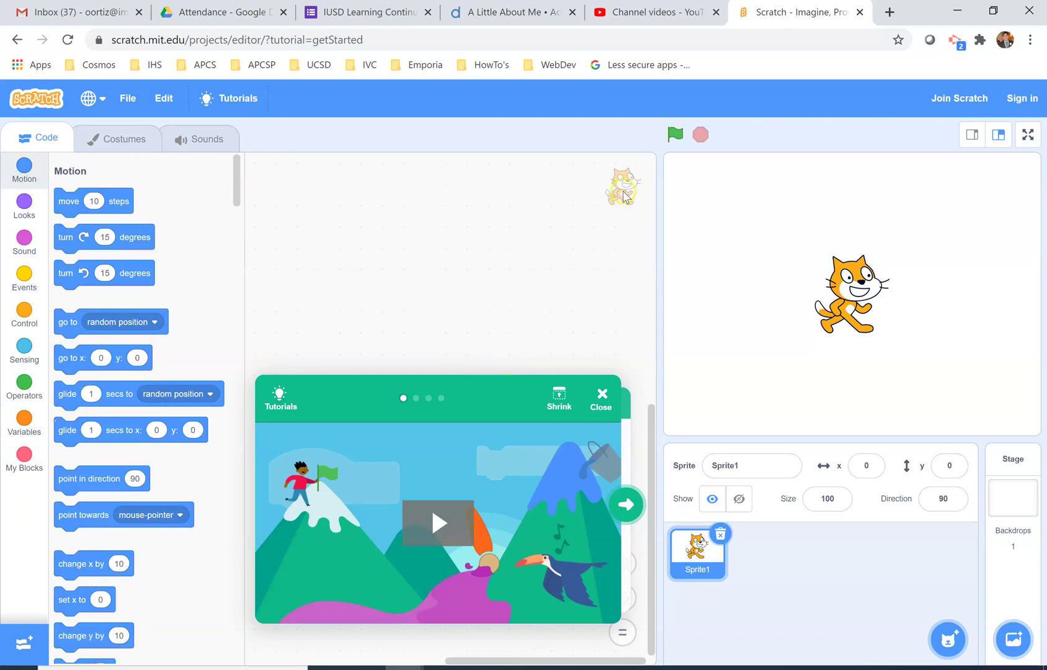
# - Build a sprite script with a move 10 steps block under a when green flag clicked event, and run it
pyautogui.click(69, 204)
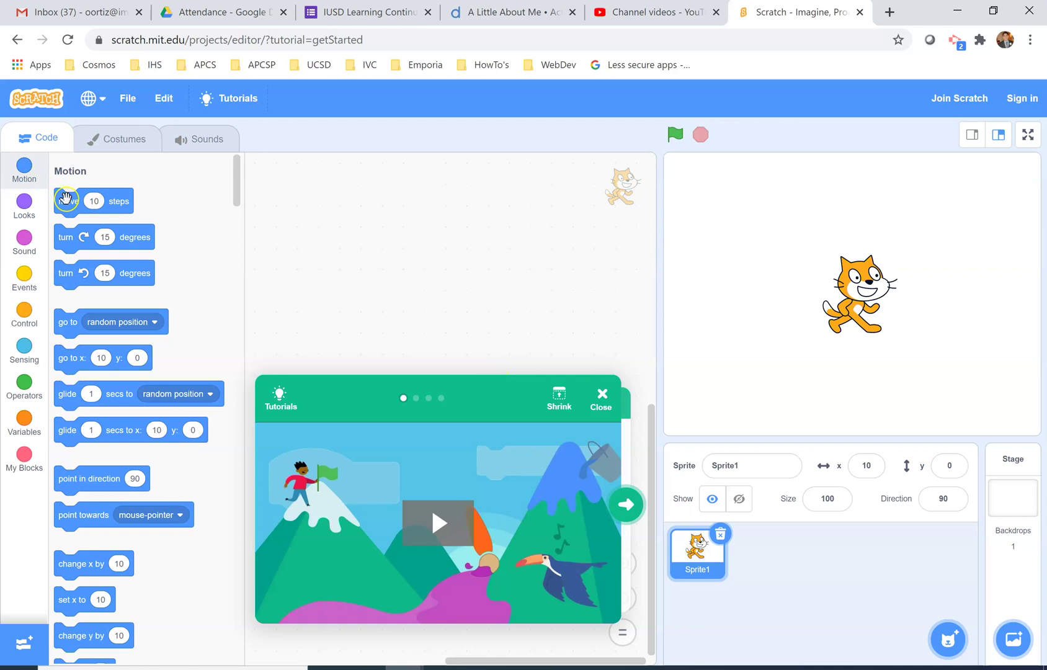
pyautogui.moveTo(67, 197); pyautogui.dragTo(327, 209)
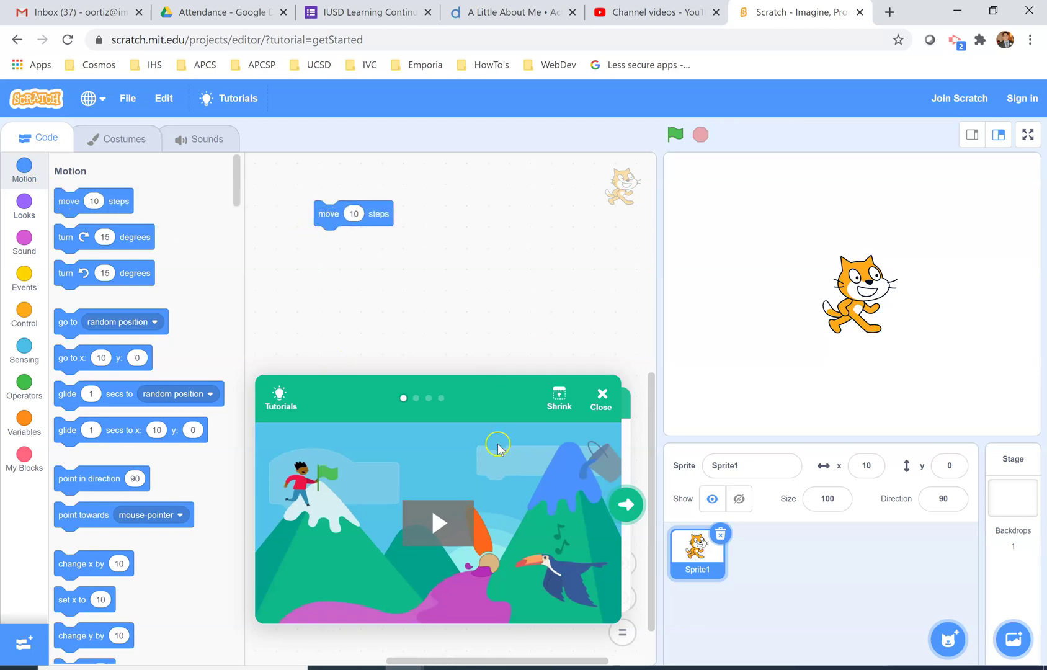
pyautogui.click(25, 276)
pyautogui.moveTo(104, 211); pyautogui.dragTo(377, 187)
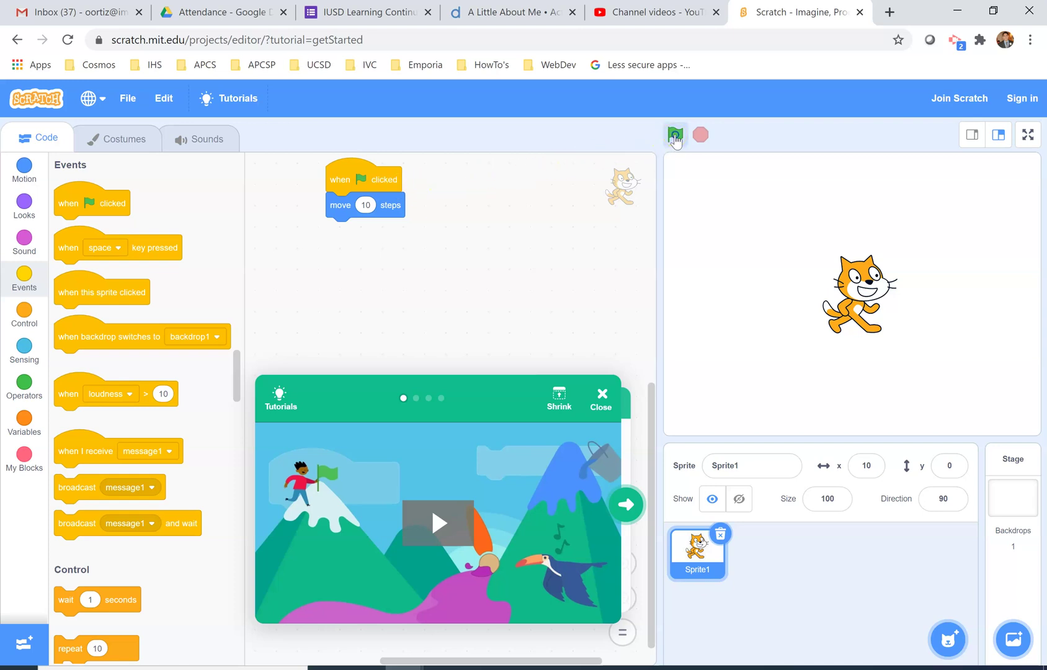
pyautogui.click(675, 135)
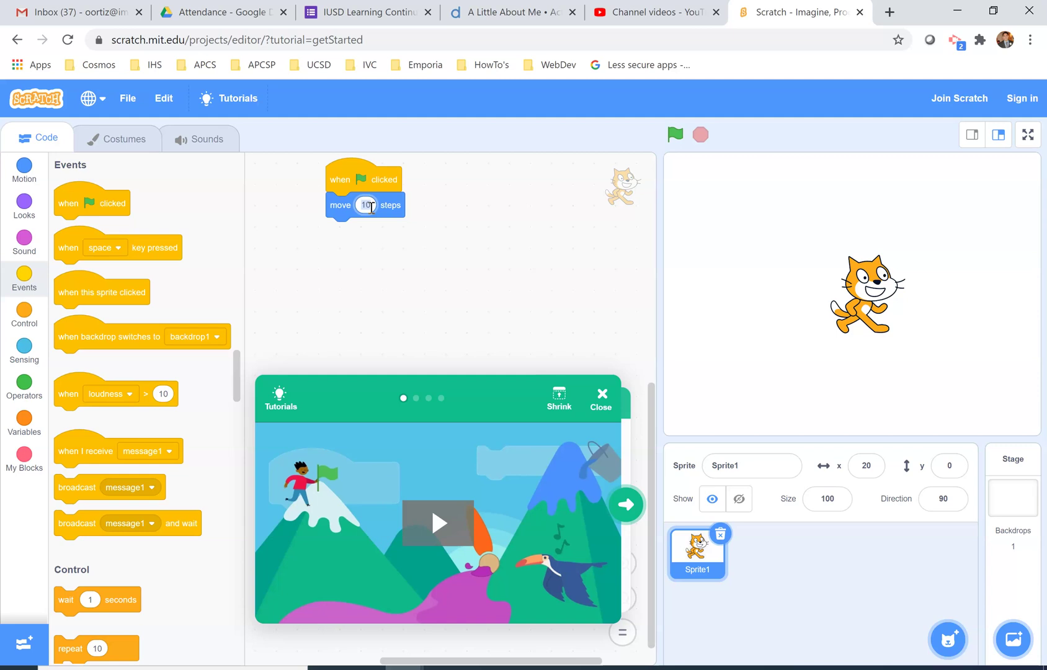
# - Set the move block to 40 steps and rerun the script, closing the tutorial video
pyautogui.click(589, 161)
pyautogui.click(675, 136)
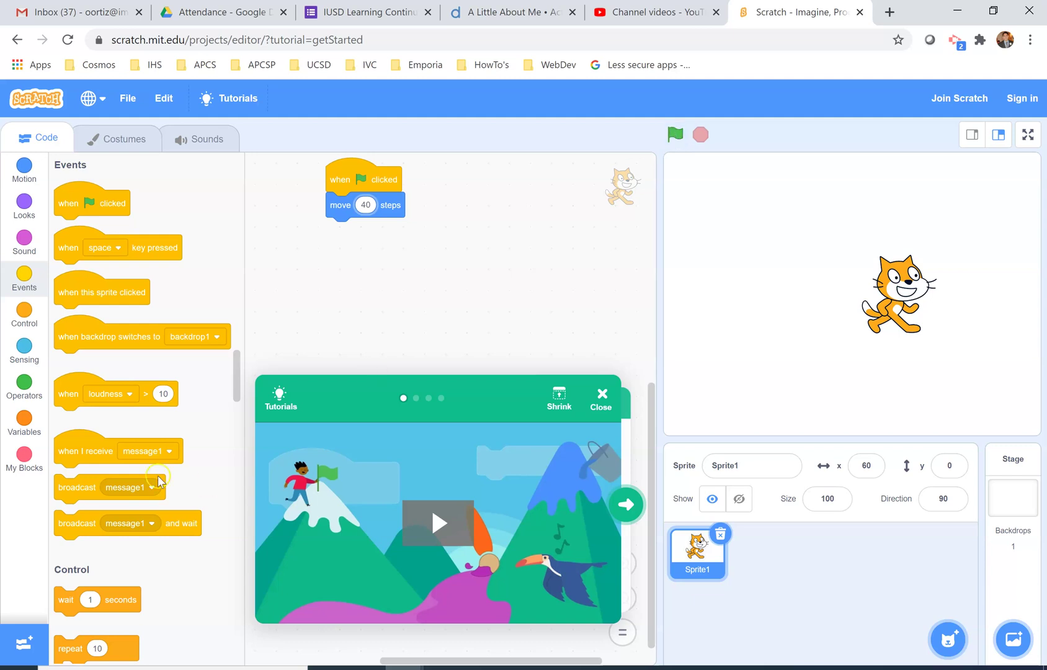
pyautogui.click(590, 393)
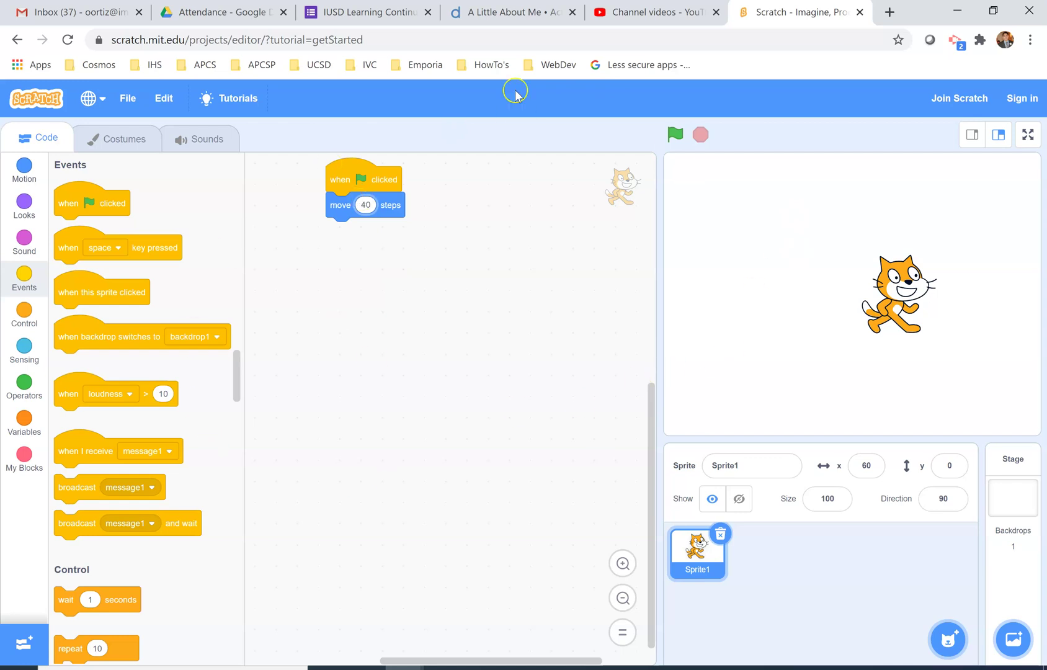
# - Switch back to Wing and open the Snake Python file from the 2019 APCSP folder in Documents
pyautogui.hotkey('alt', 'Tab')
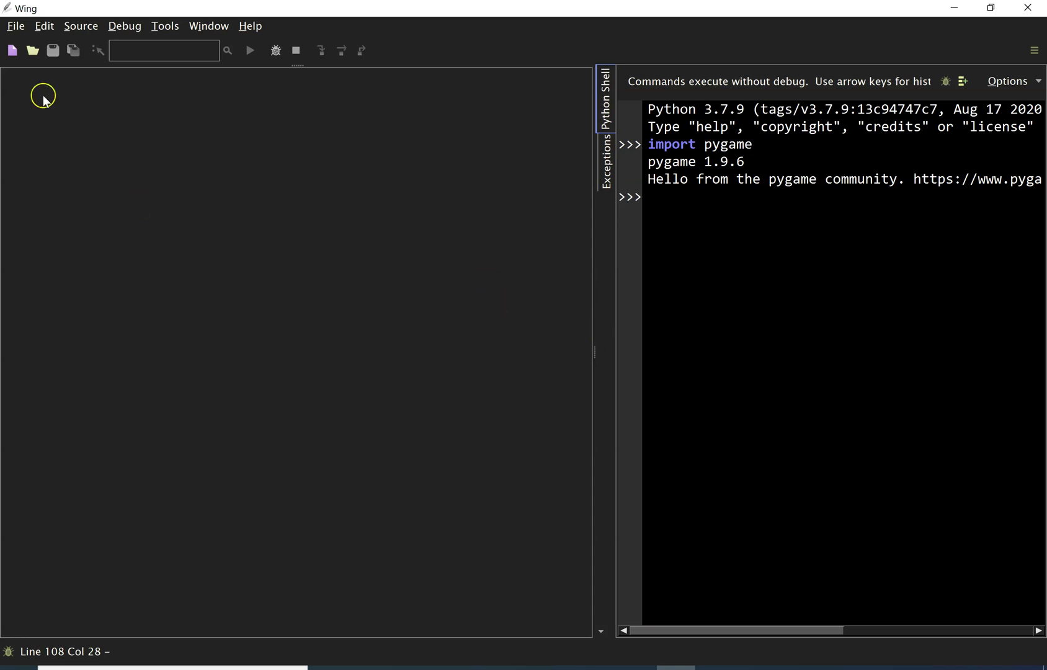
pyautogui.click(33, 53)
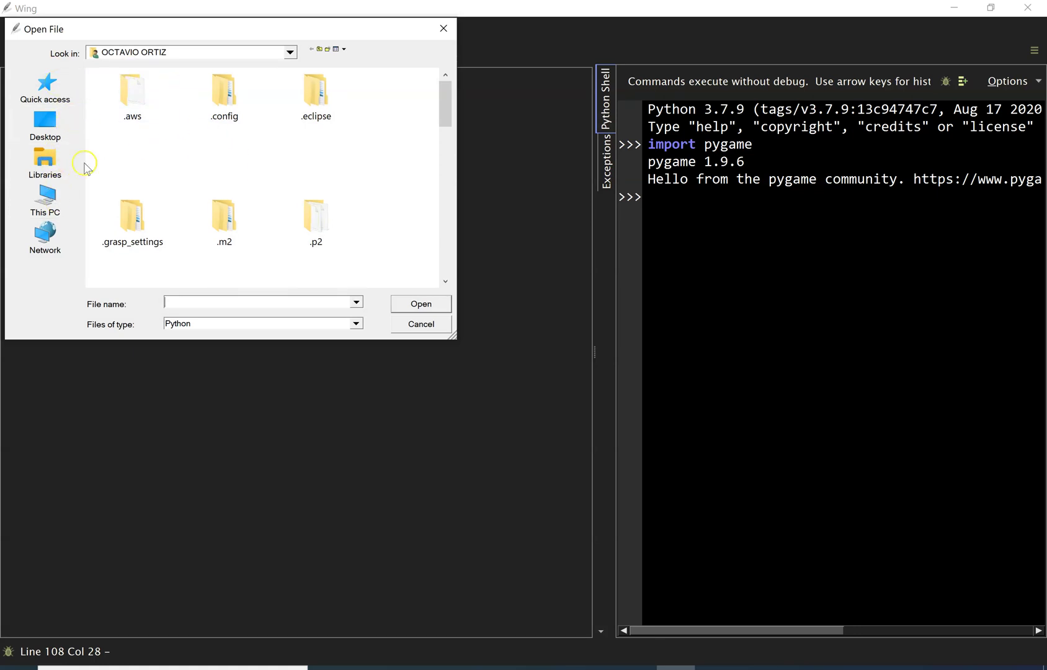
pyautogui.click(318, 51)
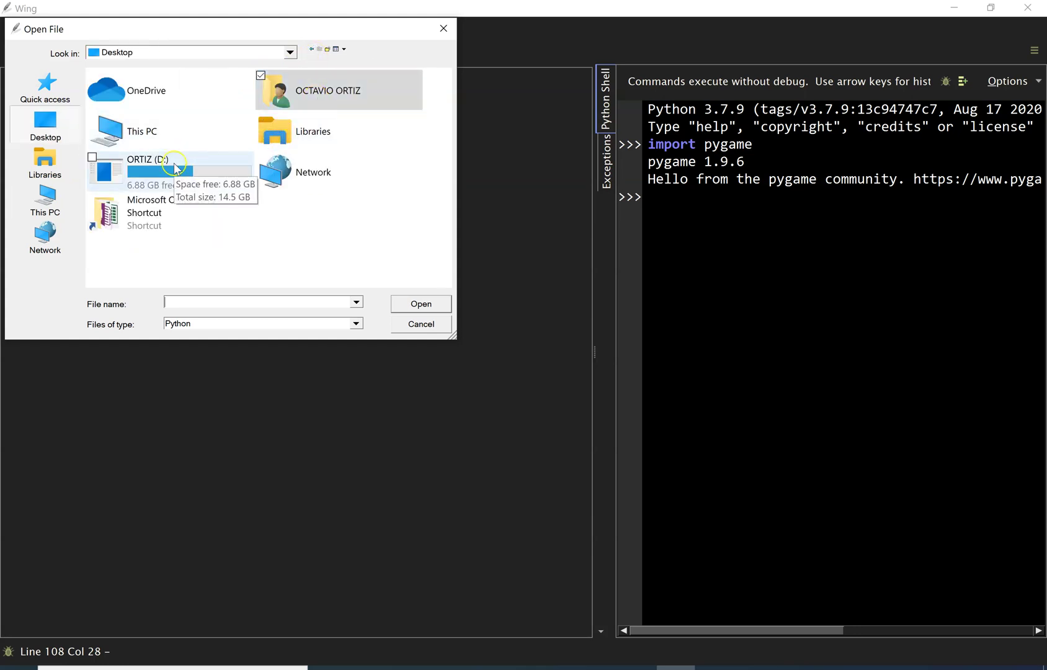
pyautogui.click(193, 133)
pyautogui.doubleClick(193, 133)
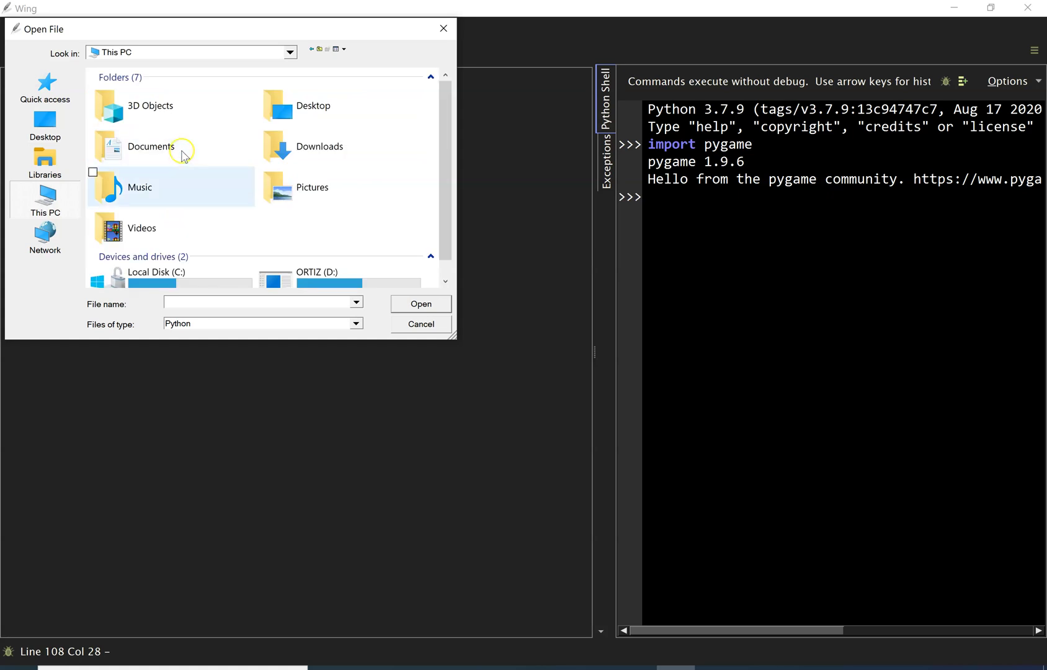
pyautogui.doubleClick(132, 148)
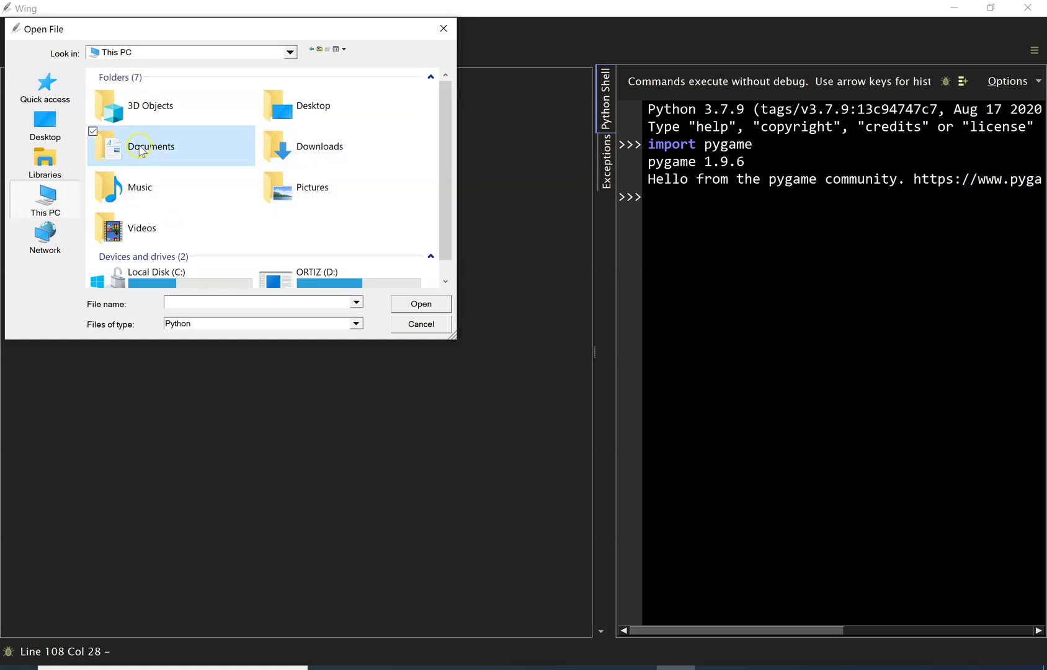
pyautogui.doubleClick(155, 106)
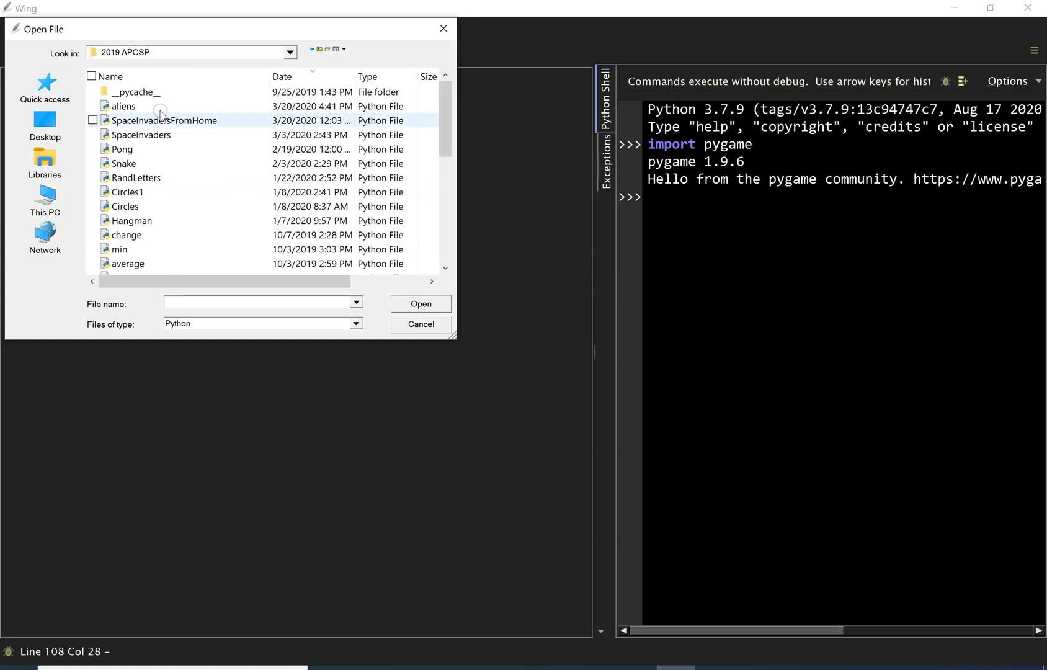
pyautogui.doubleClick(124, 163)
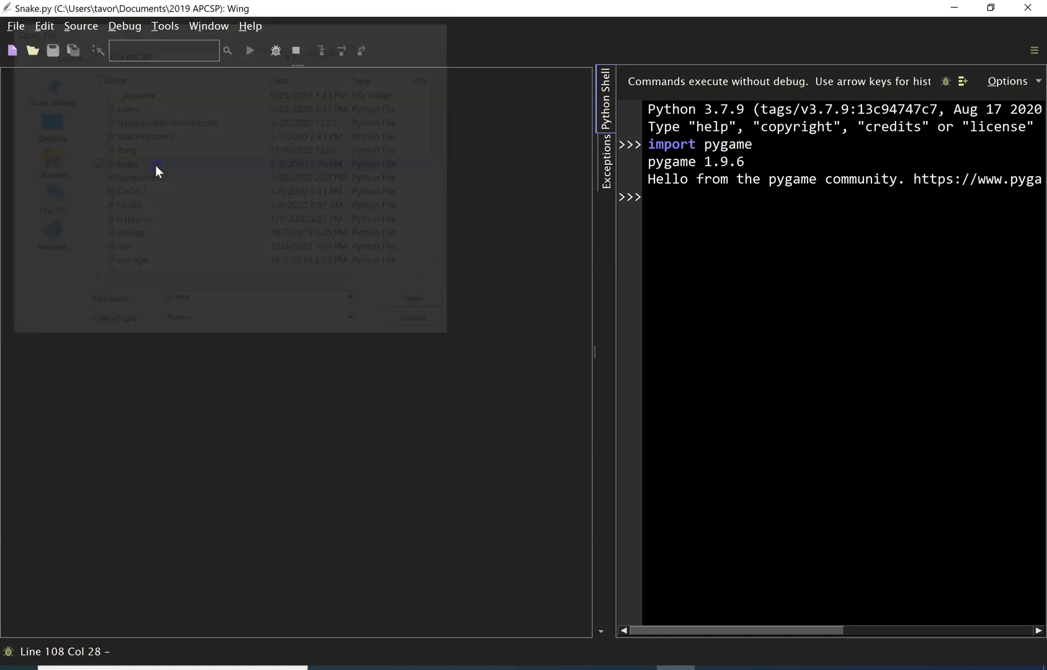
# - Run Snake.py, steer the snake left and up, and close the pygame window
pyautogui.scroll(15, 275, 296)
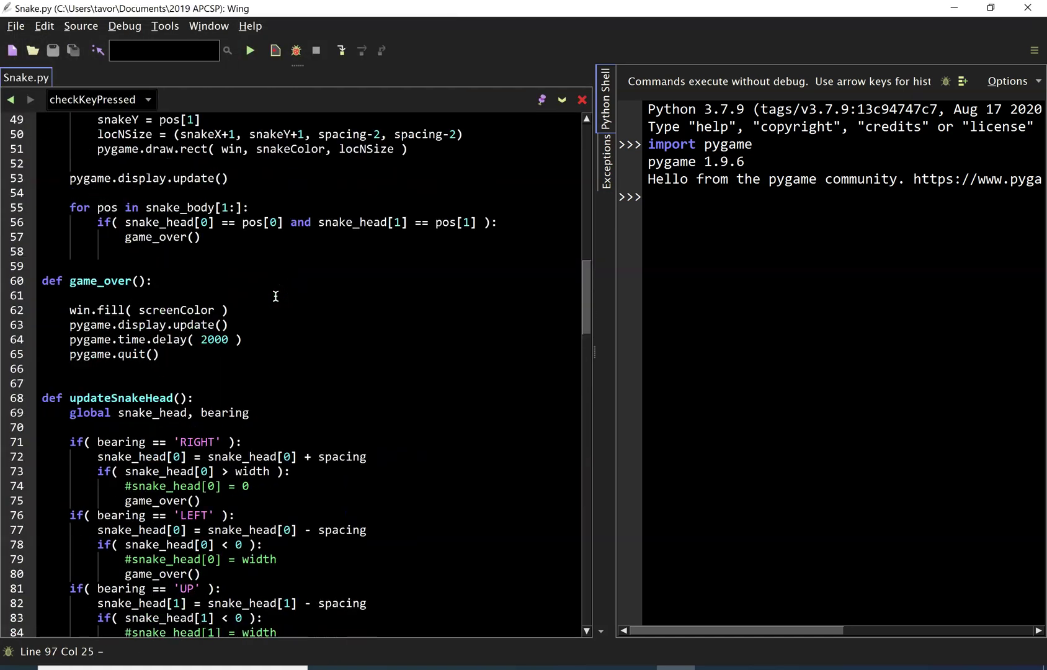
pyautogui.click(255, 54)
pyautogui.press('Left')
pyautogui.press('Up')
pyautogui.press('Left')
pyautogui.press('Up')
pyautogui.press('Left')
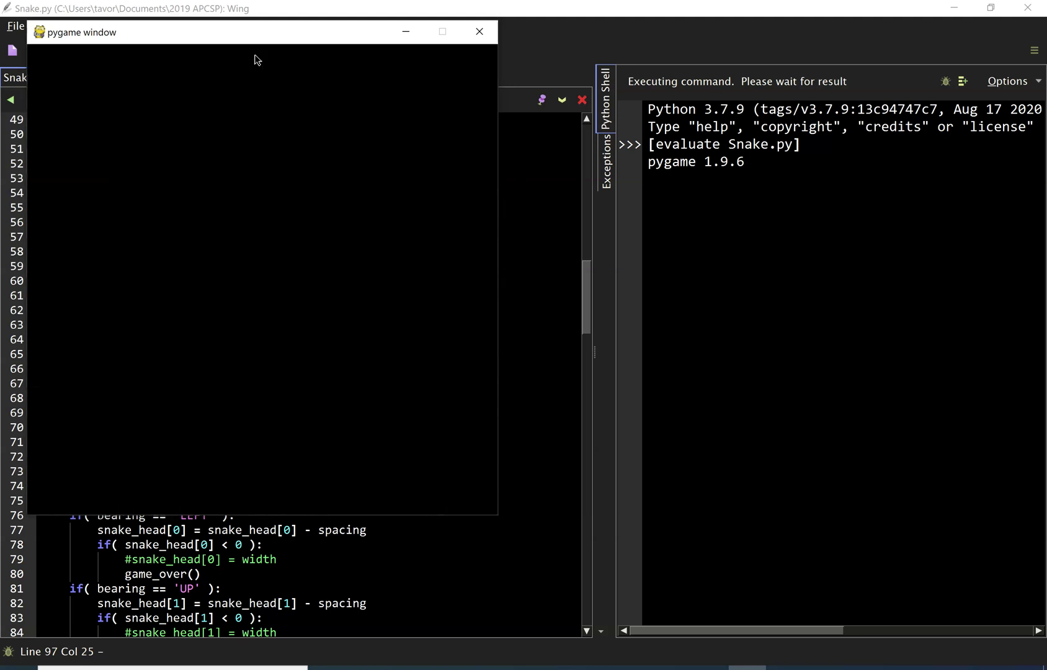
pyautogui.click(479, 31)
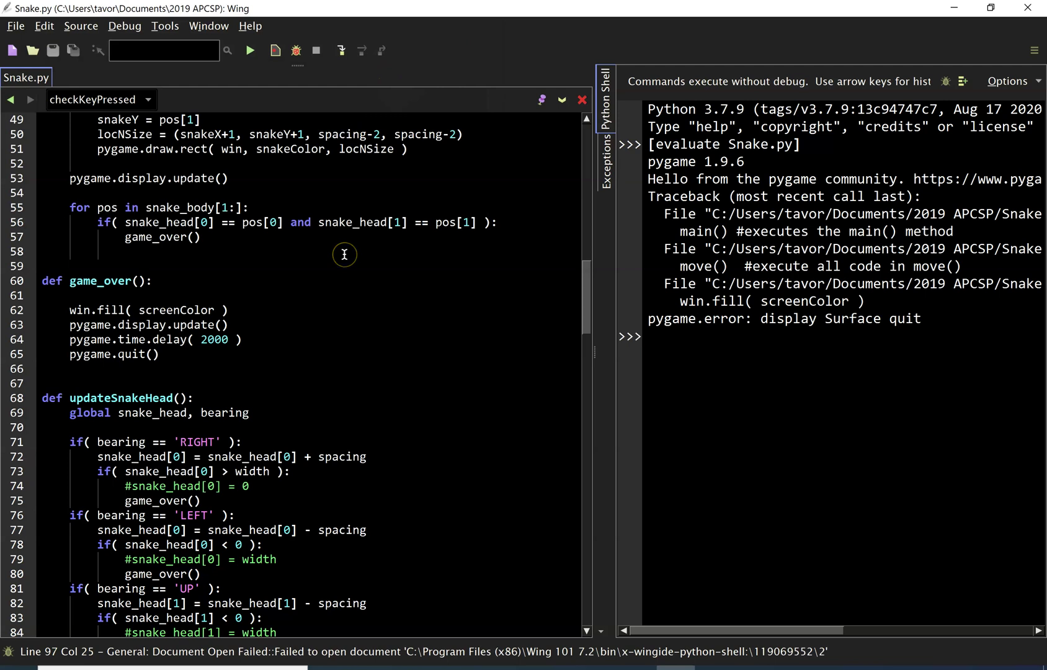
pyautogui.scroll(16, 345, 254)
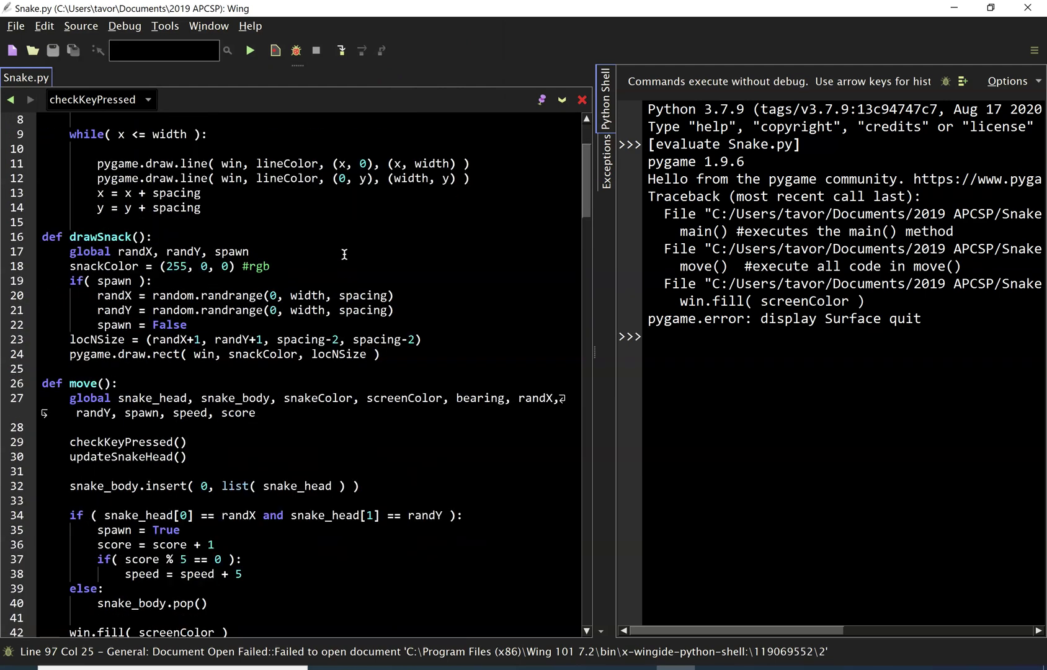
pyautogui.scroll(-15, 344, 254)
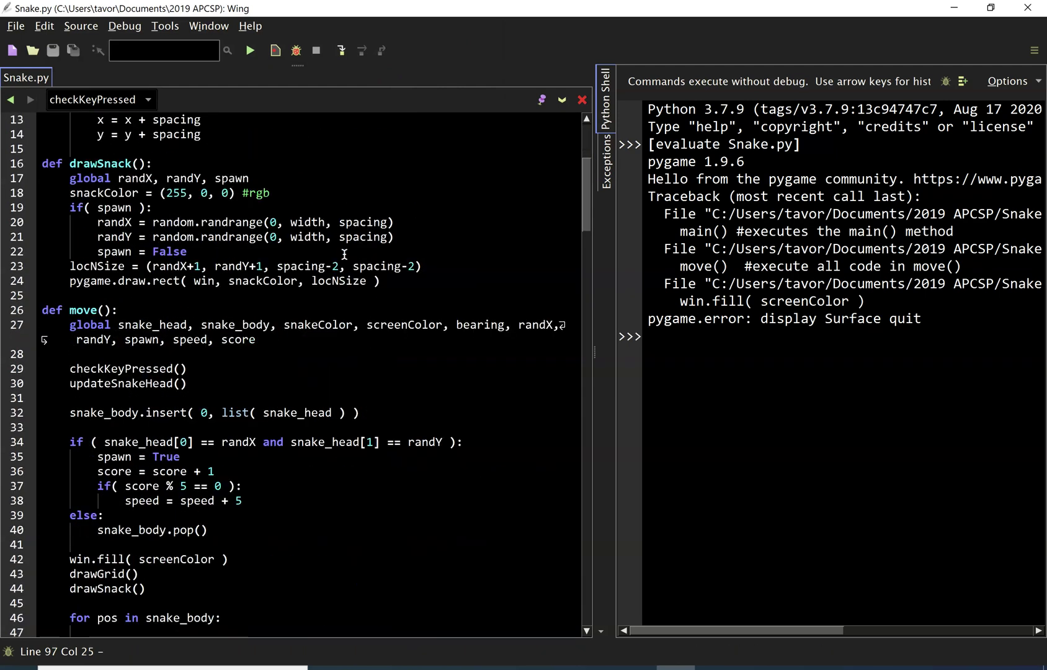
pyautogui.scroll(-3, 344, 255)
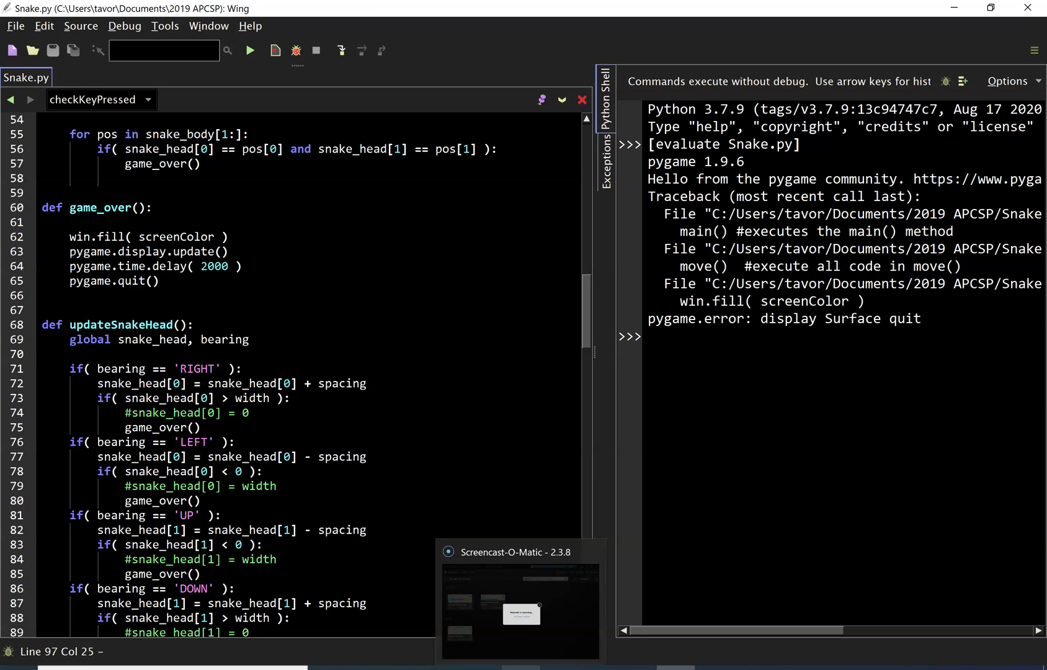
pyautogui.click(521, 667)
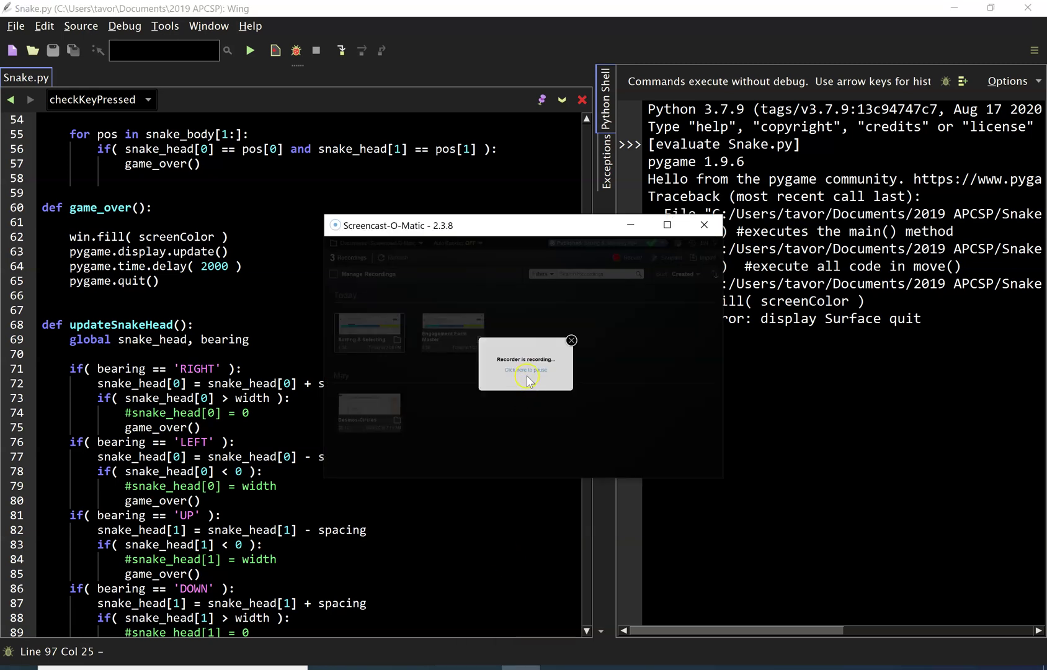